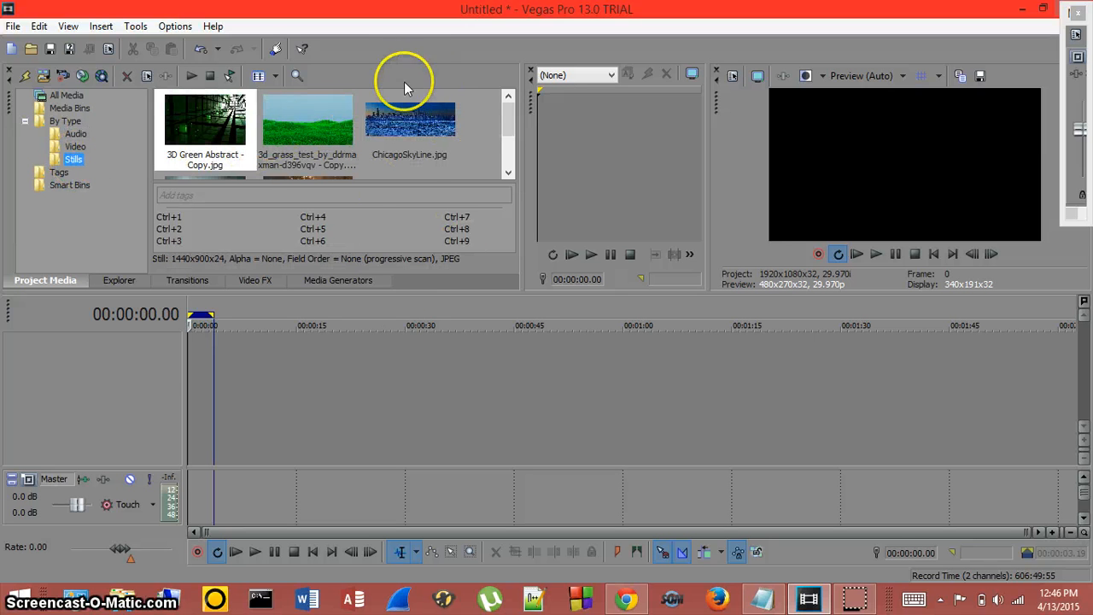
Place the 3D Green Abstract still and the explosion-001 audio on separate tracks, each starting at zero and extended to about one minute.
left_click_drag(220, 102, 121, 375)
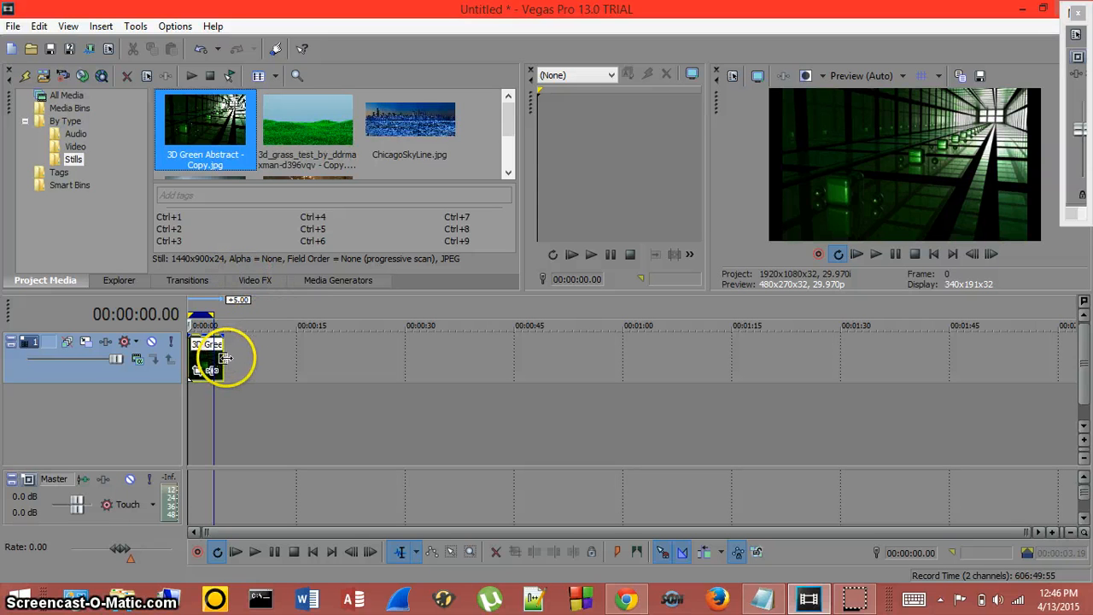
left_click_drag(229, 356, 623, 346)
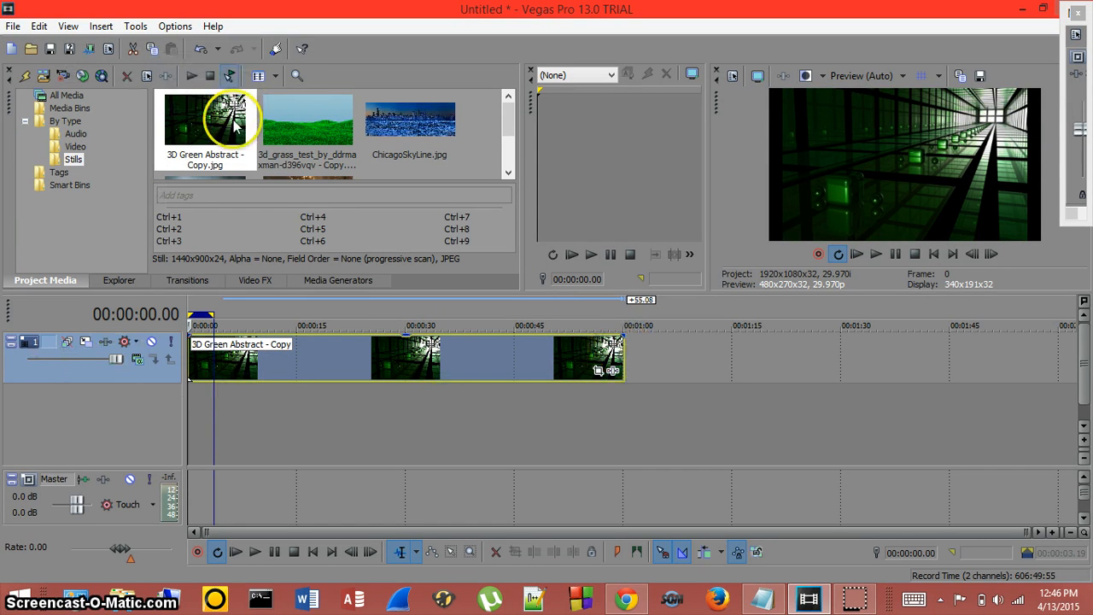
left_click(75, 133)
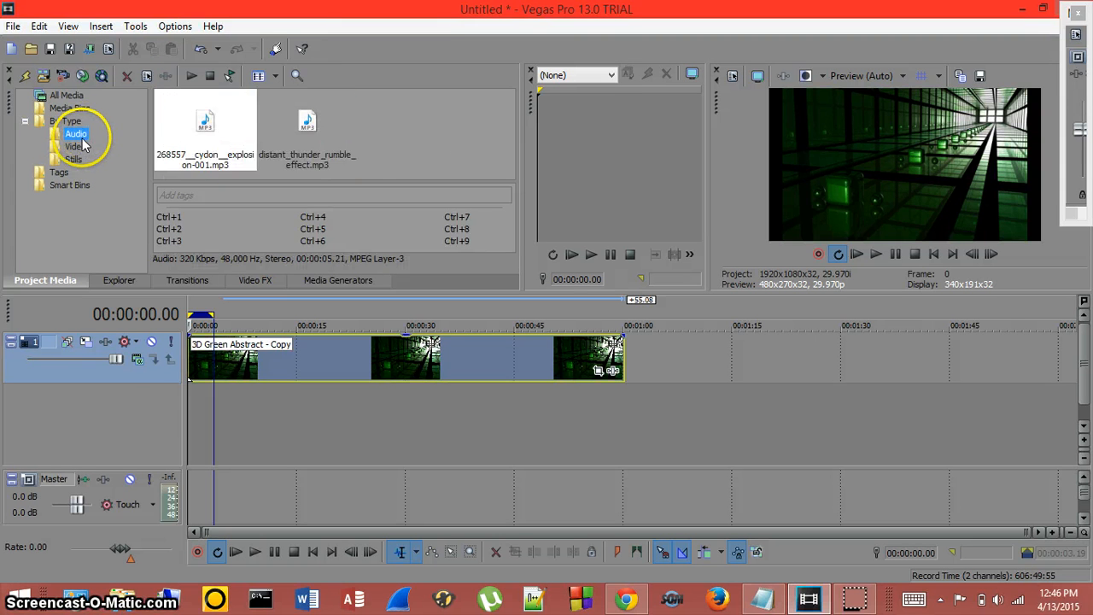
left_click_drag(220, 139, 109, 396)
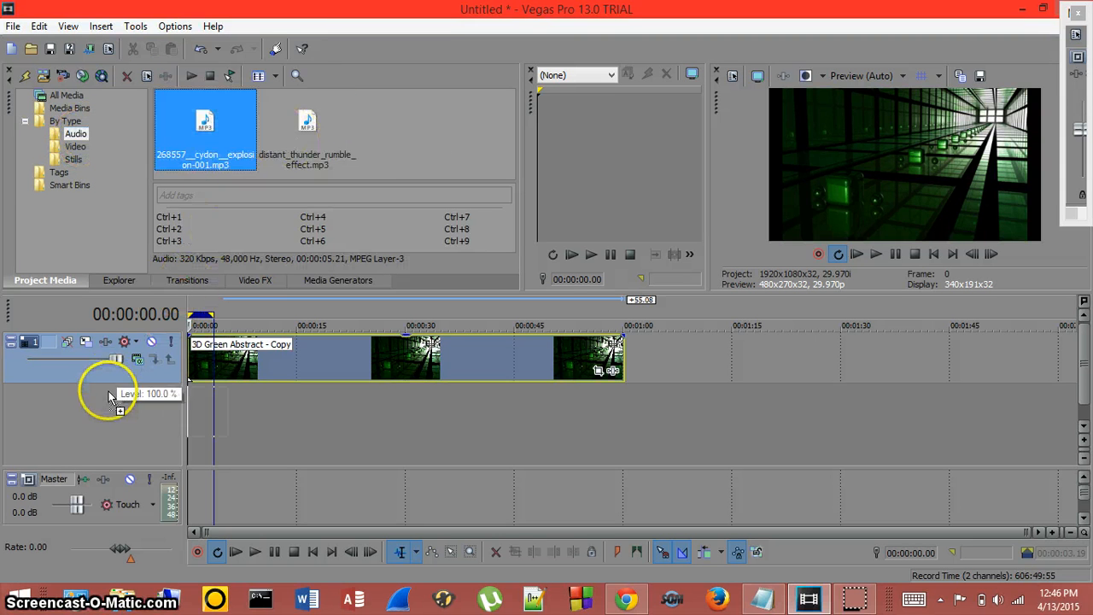
left_click_drag(227, 409, 622, 392)
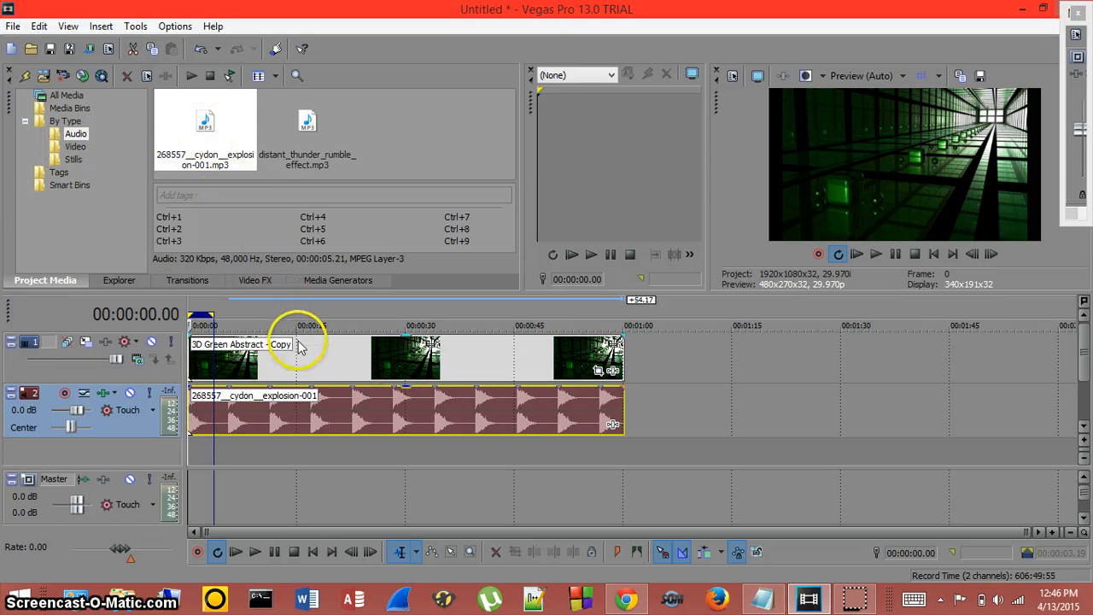
Add the Sony Light Rays plug-in as a Media FX on the 3D Green Abstract event.
left_click(341, 359)
right_click(341, 356)
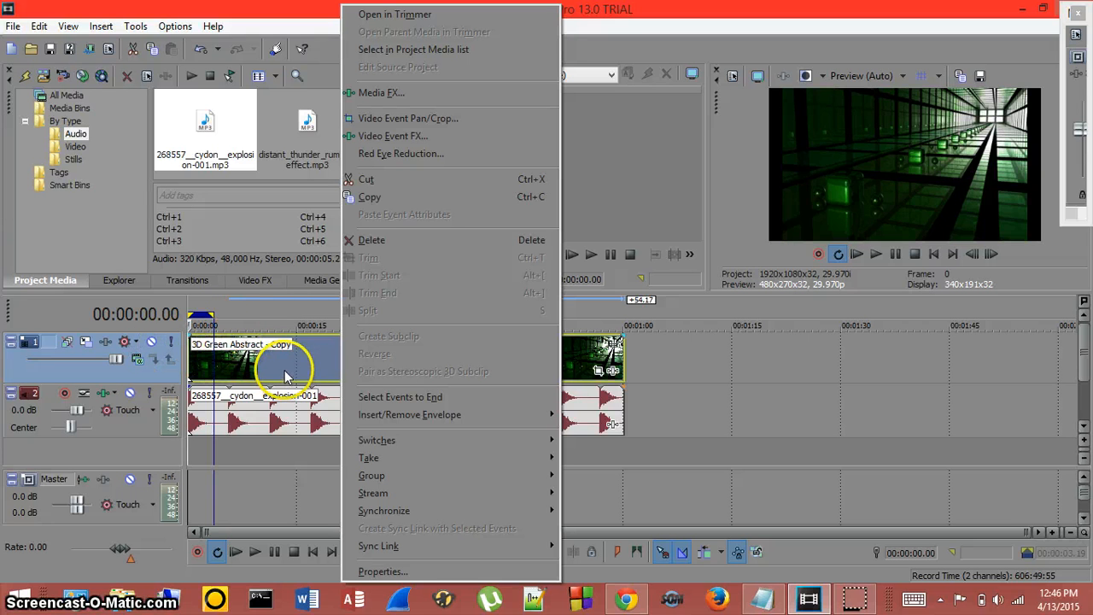
left_click(396, 94)
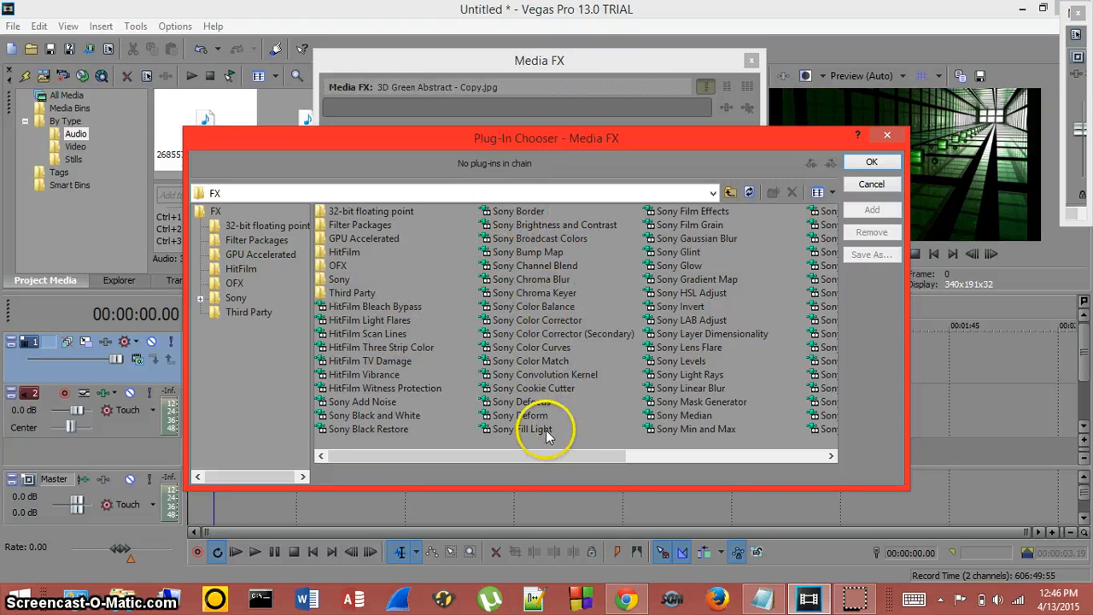
double_click(688, 374)
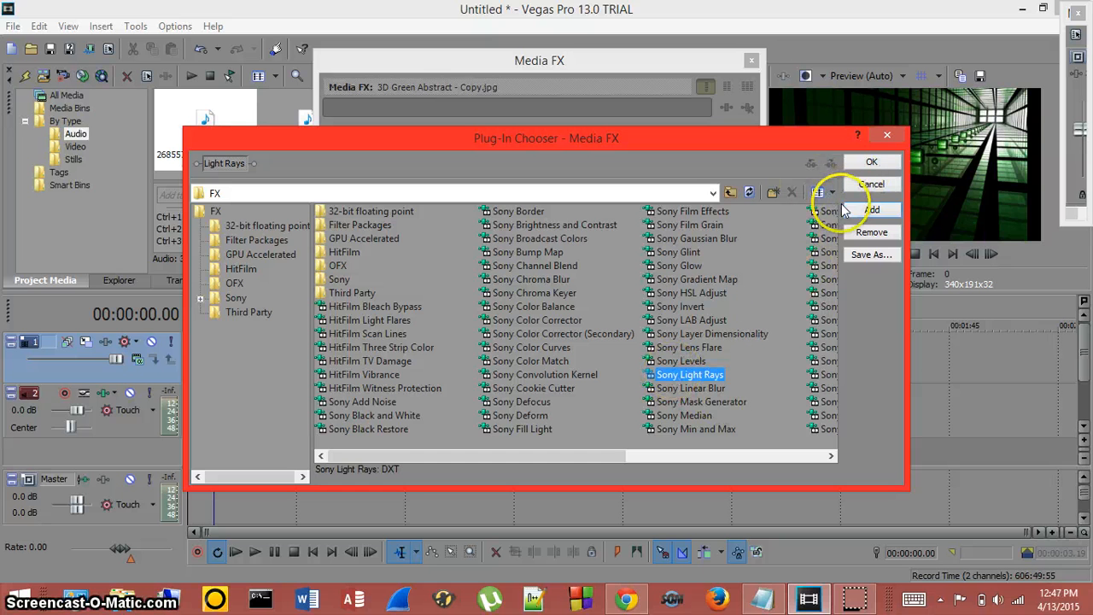
left_click(871, 162)
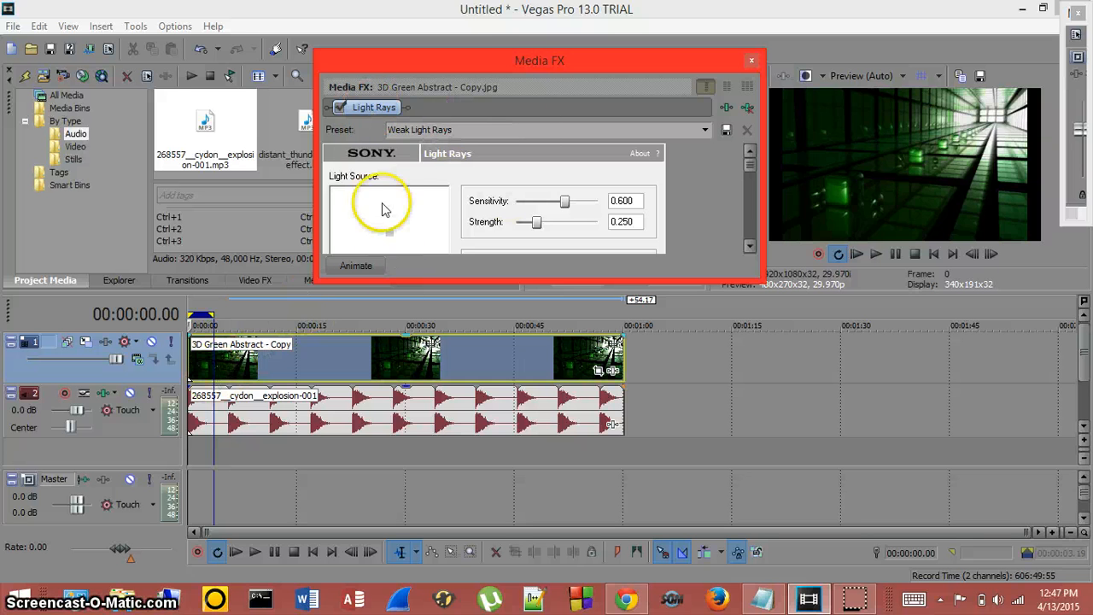
Extend the loop region from the timeline start to about 15 seconds.
left_click_drag(468, 61, 378, 189)
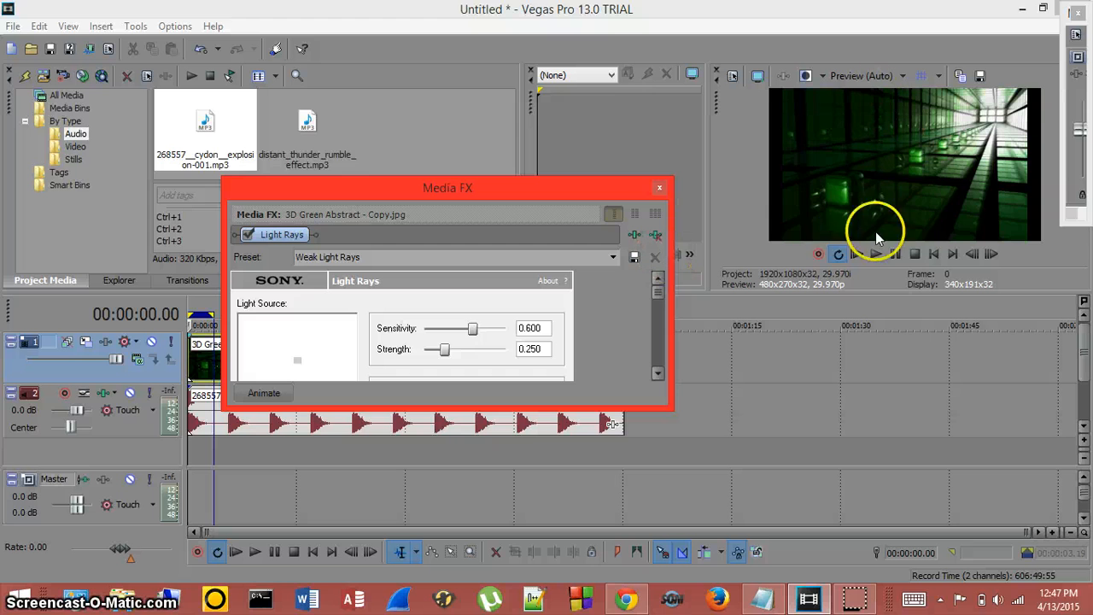
left_click(913, 248)
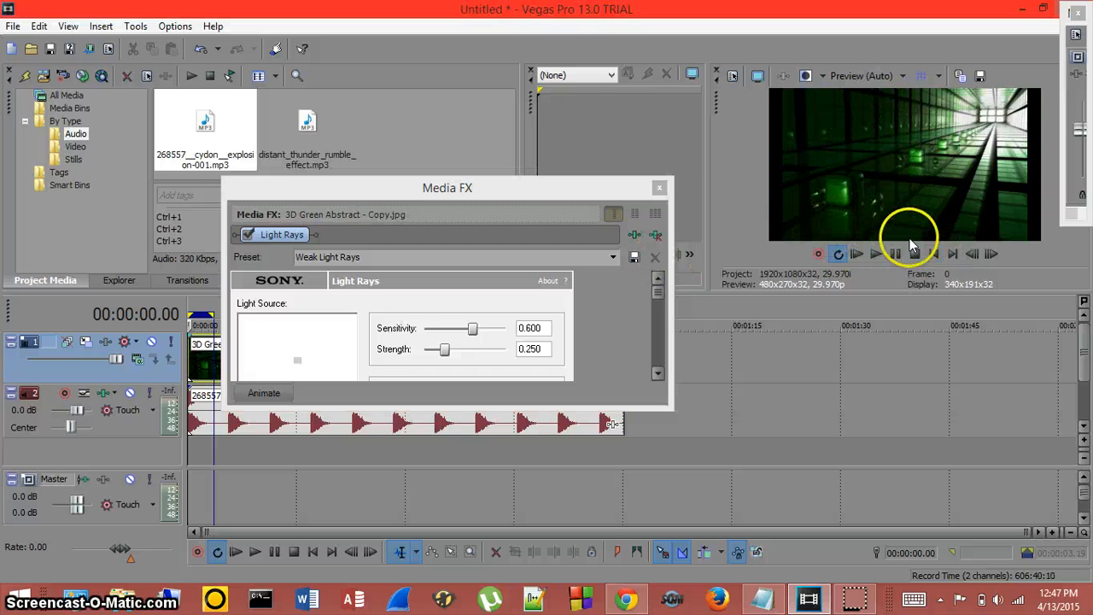
left_click_drag(533, 188, 544, 107)
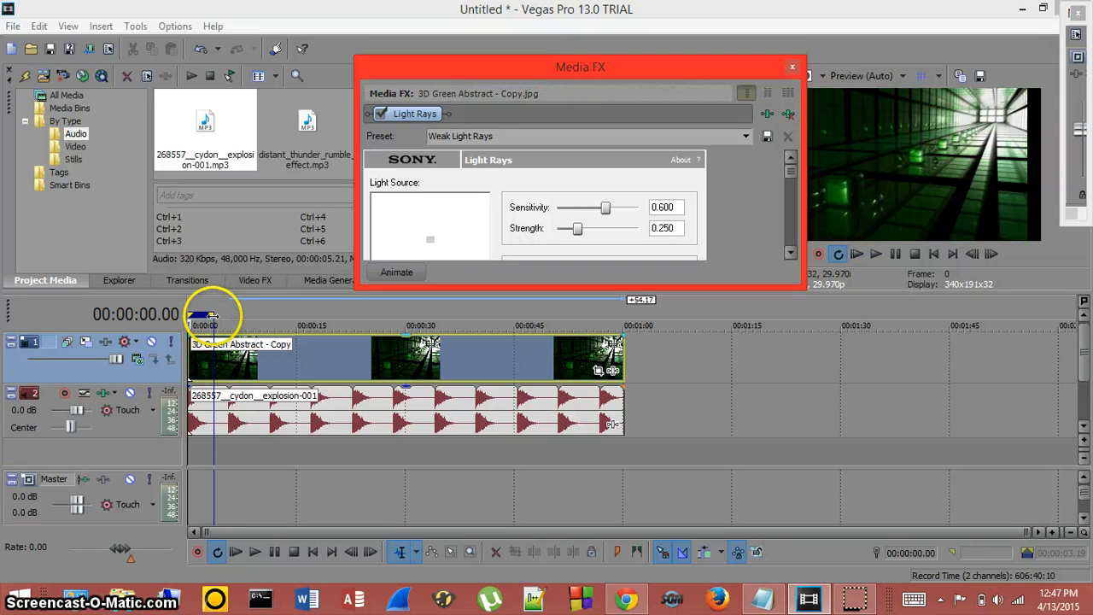
left_click_drag(212, 315, 295, 337)
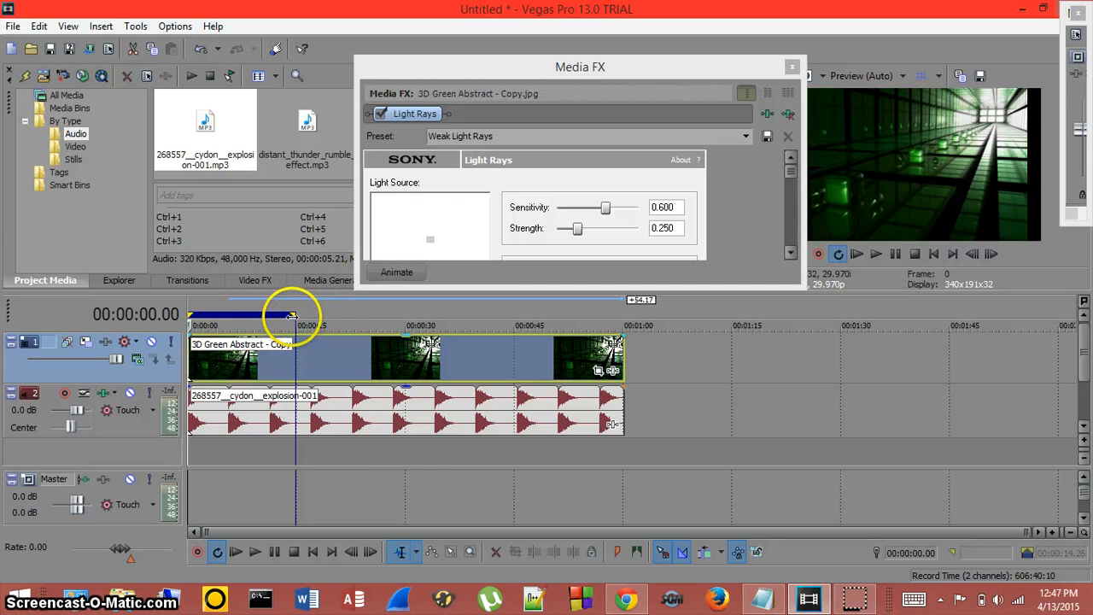
right_click(293, 318)
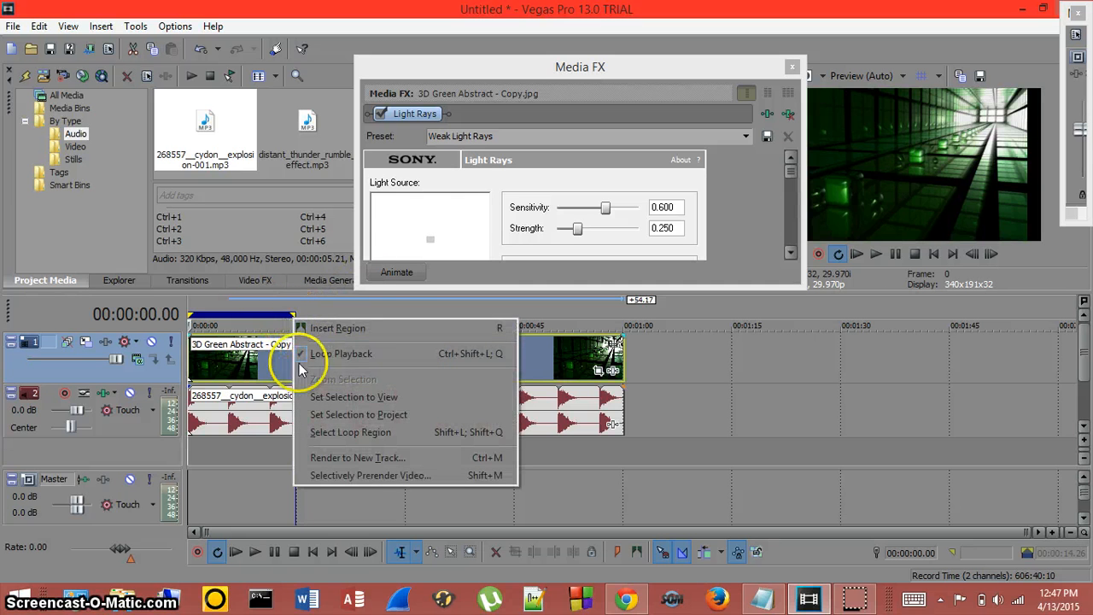
left_click(572, 181)
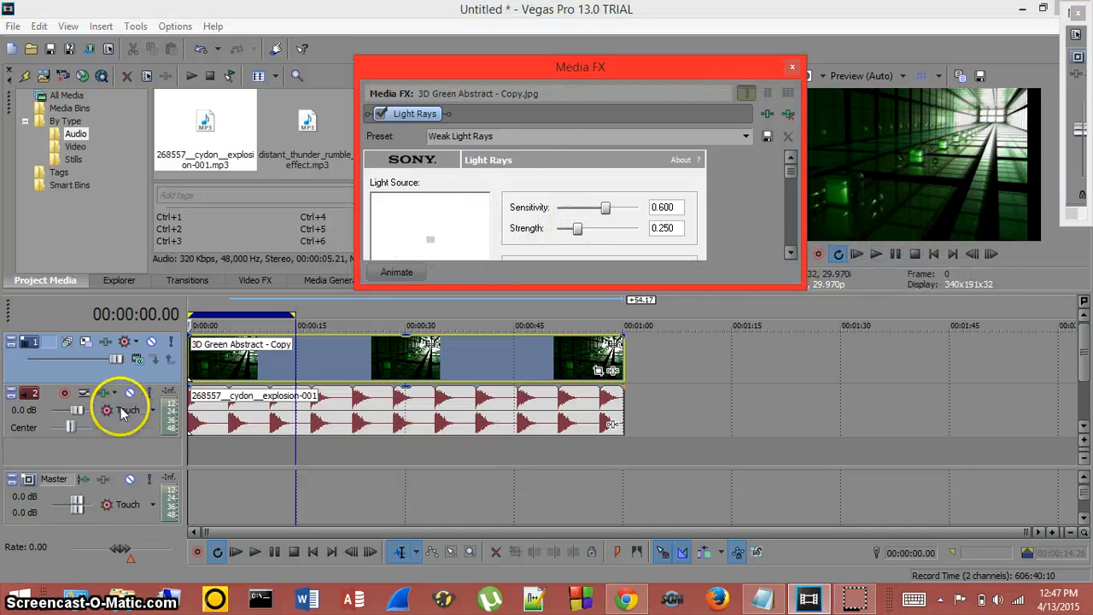
Mute the explosion audio track and play the looped preview.
right_click(140, 492)
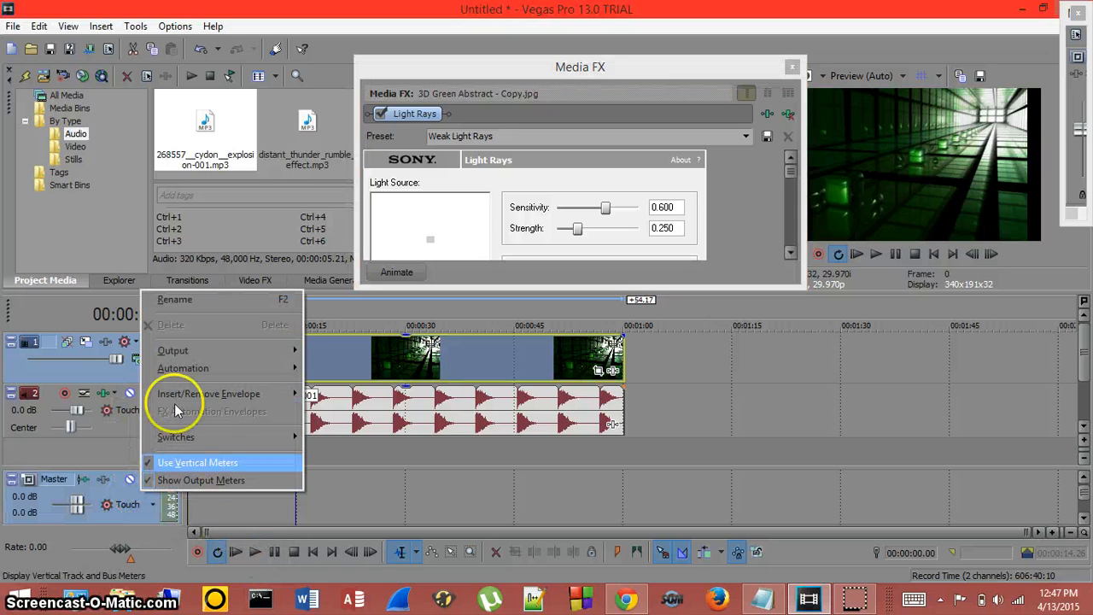
left_click(116, 462)
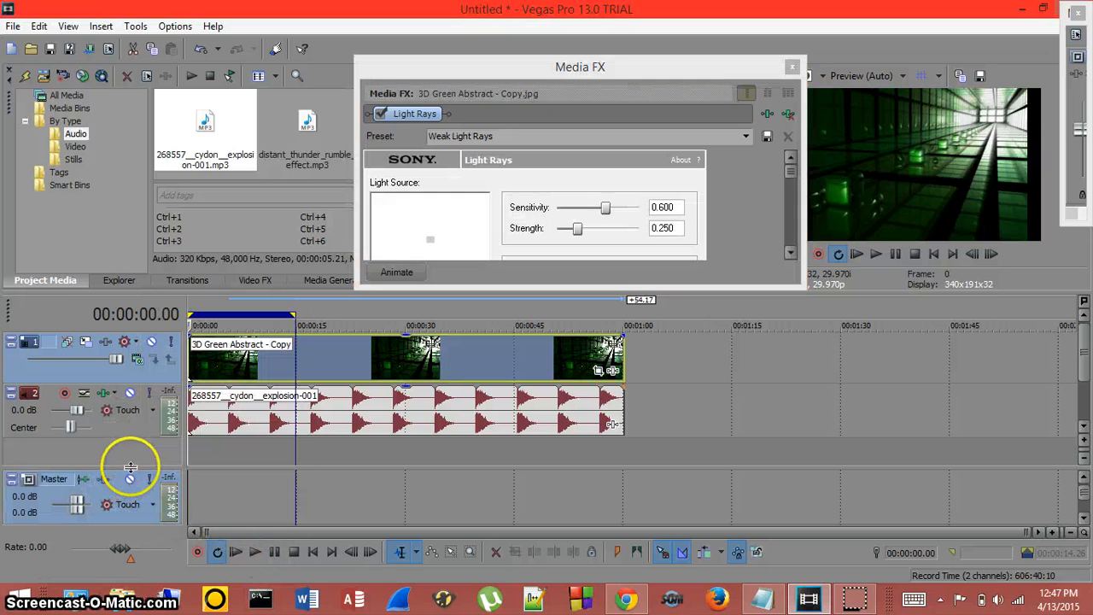
left_click(129, 393)
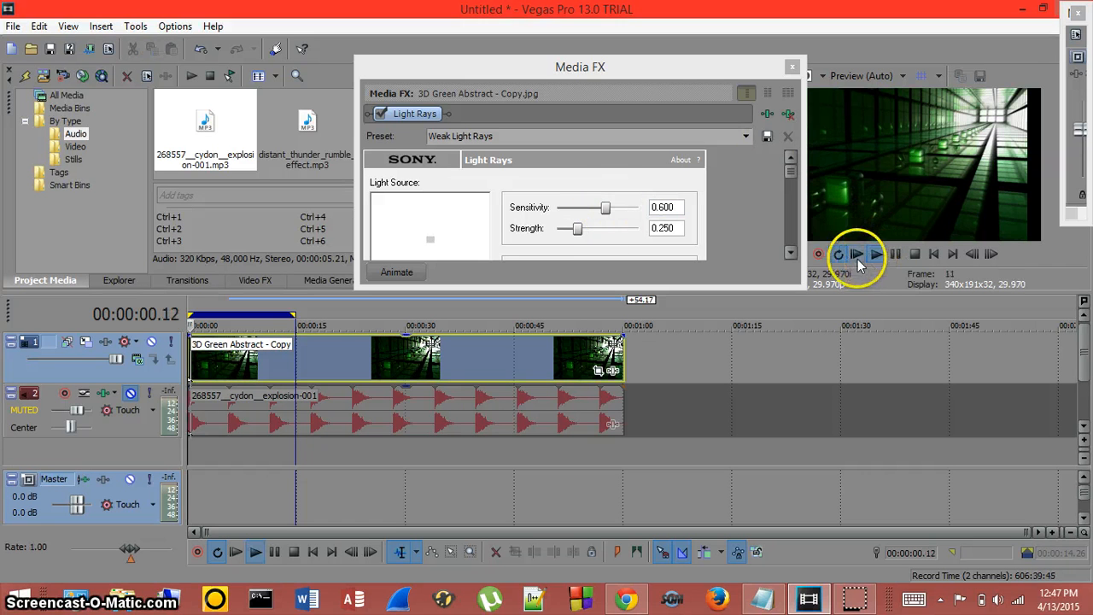
Set the Light Rays sensitivity to 1.000 and strength to 0.900.
left_click_drag(707, 77, 589, 82)
left_click_drag(488, 213, 439, 239)
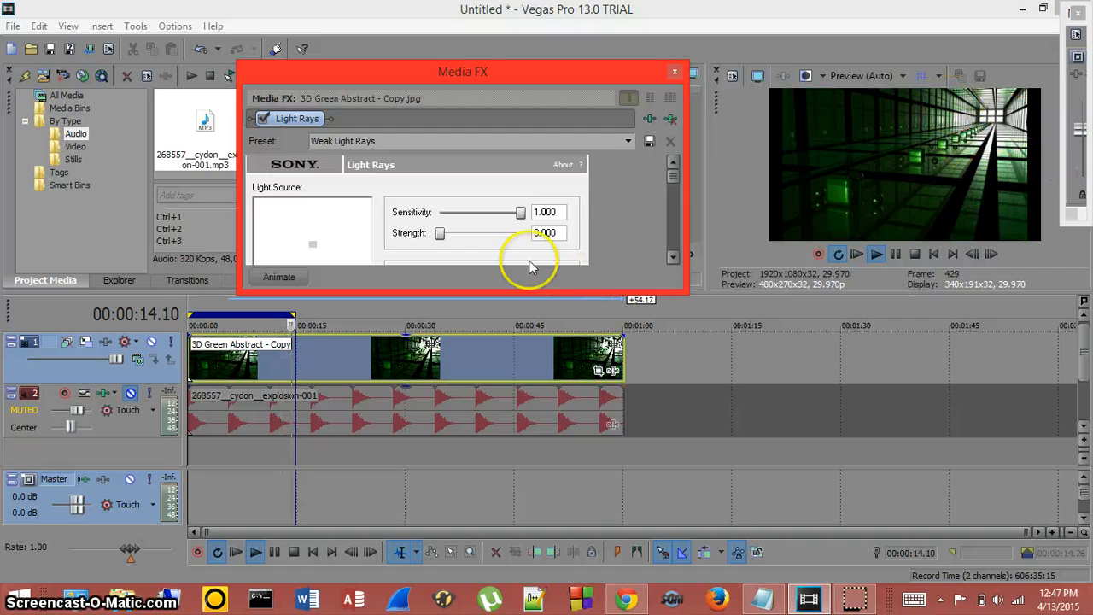
left_click_drag(442, 238, 476, 239)
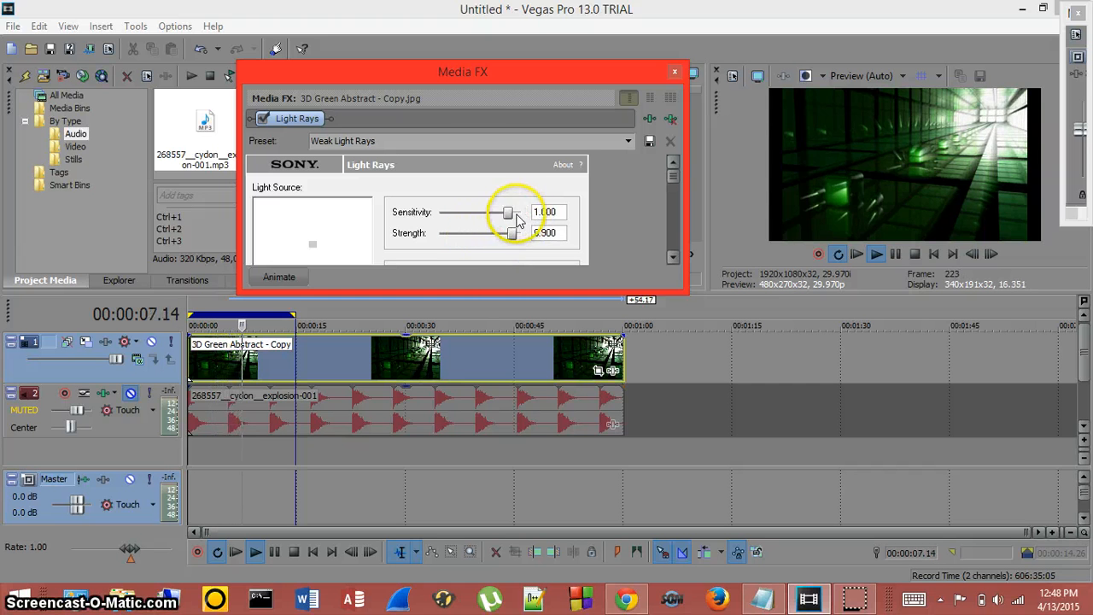
left_click_drag(498, 224, 495, 225)
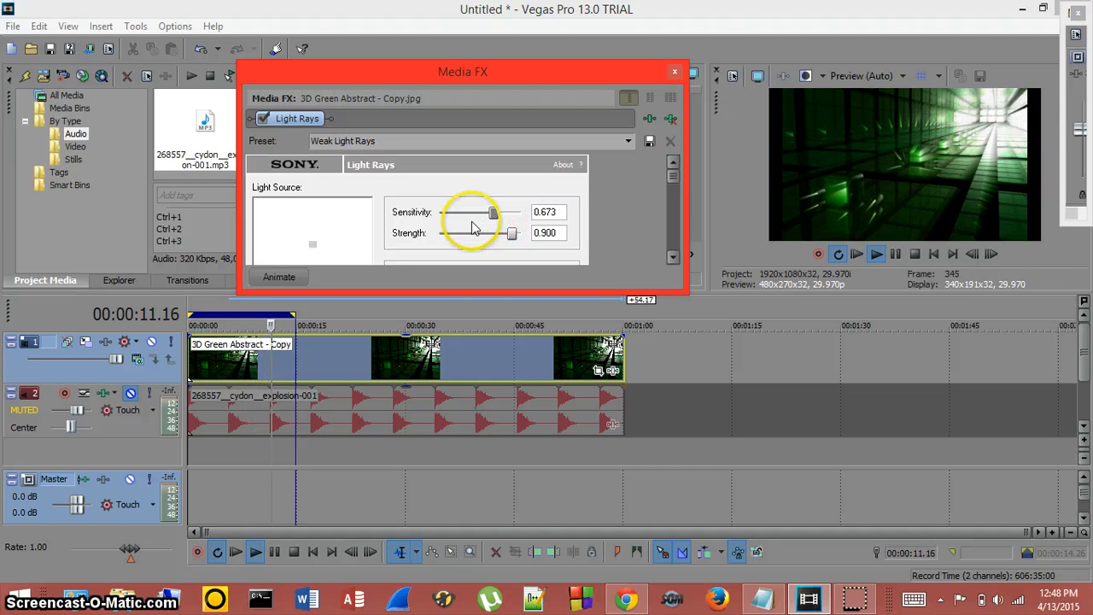
left_click_drag(486, 214, 473, 217)
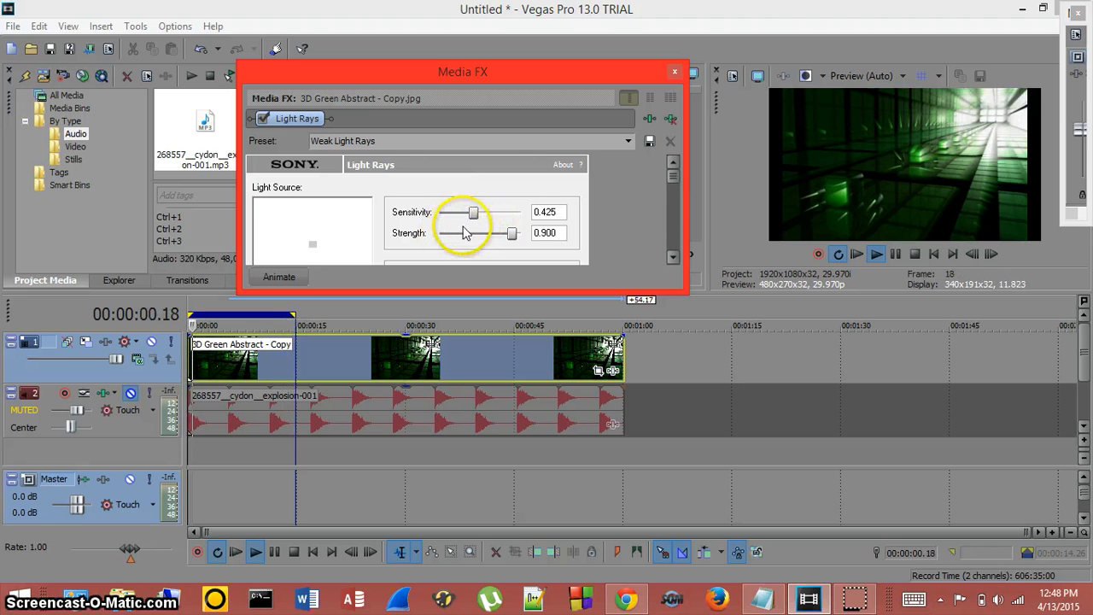
left_click_drag(473, 214, 522, 215)
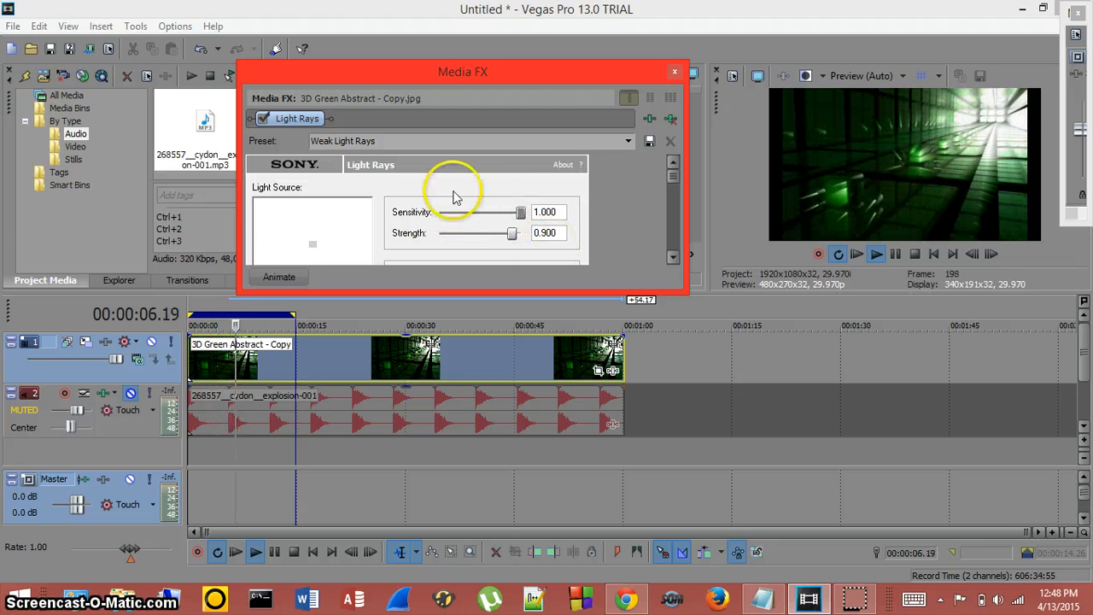
Try to add the Sony Lens Flare plug-in from the GPU Accelerated group to the effect chain.
left_click(648, 120)
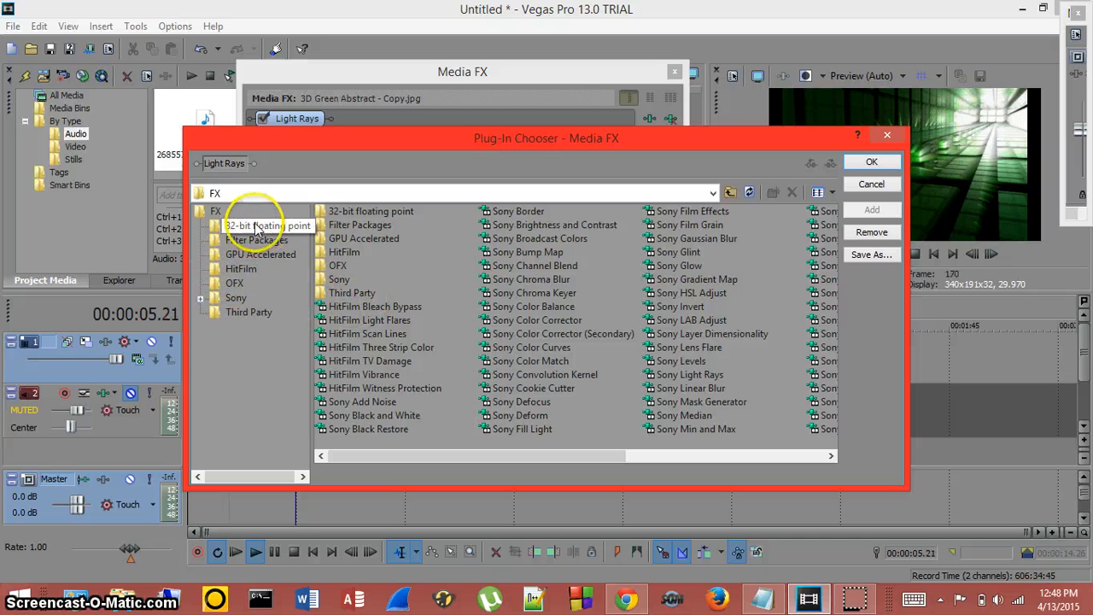
left_click(258, 229)
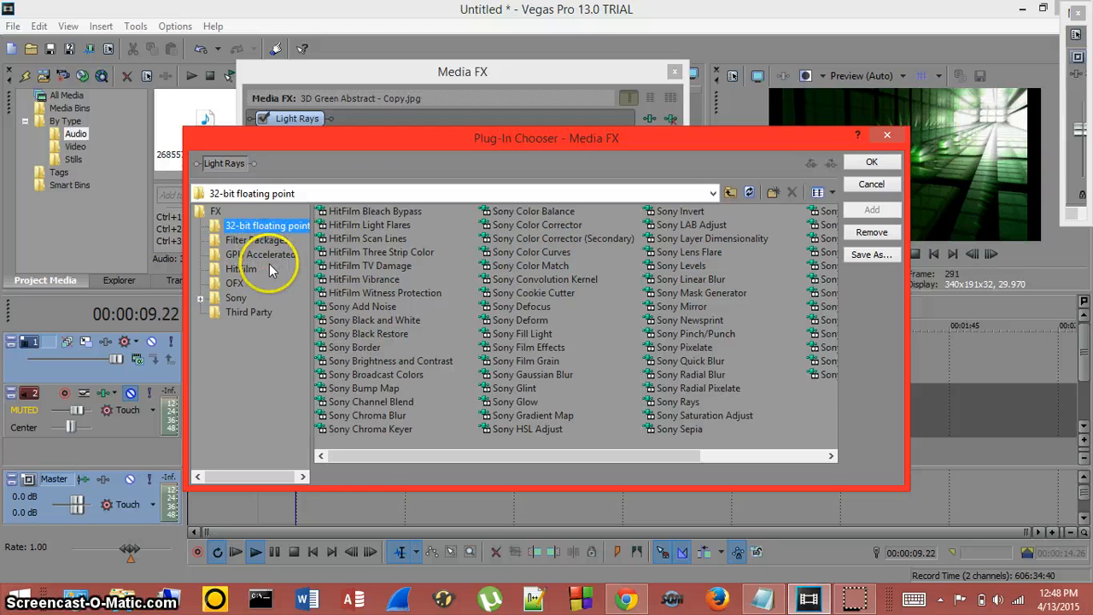
left_click(271, 255)
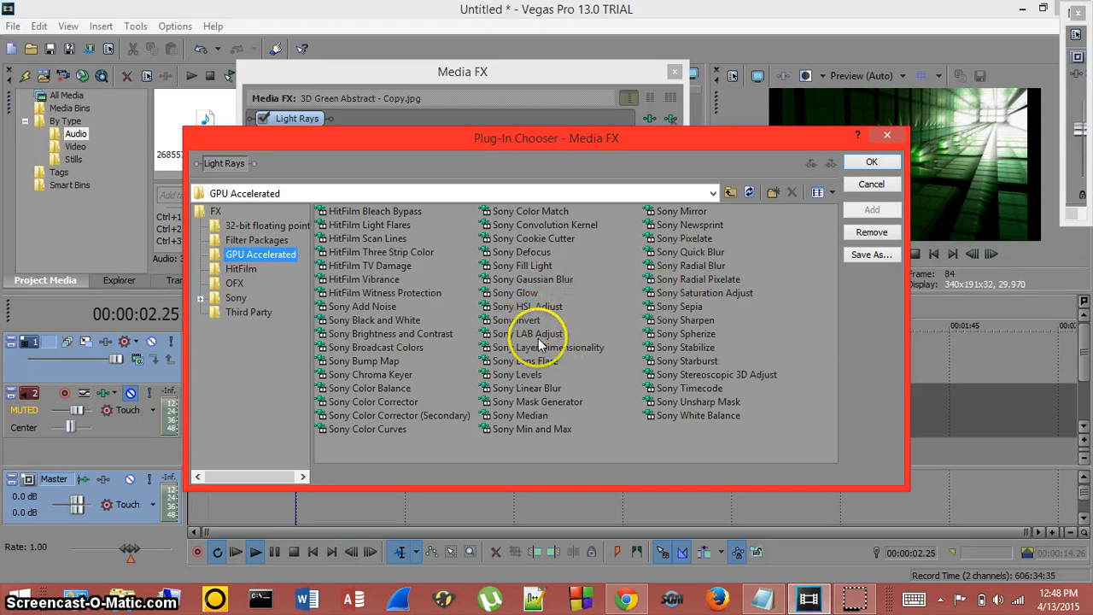
left_click(540, 361)
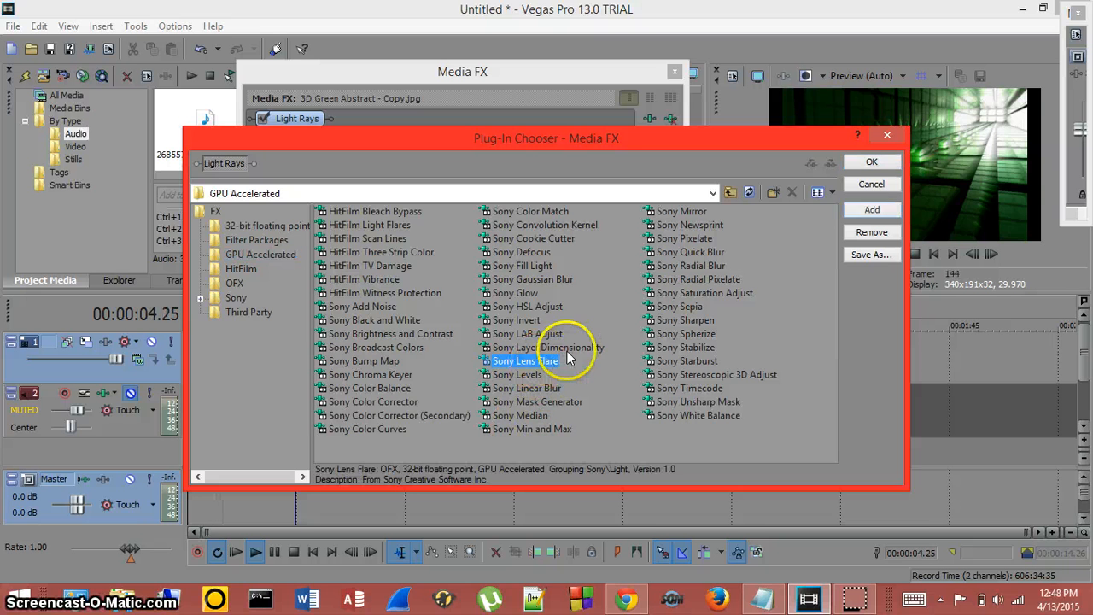
left_click(871, 162)
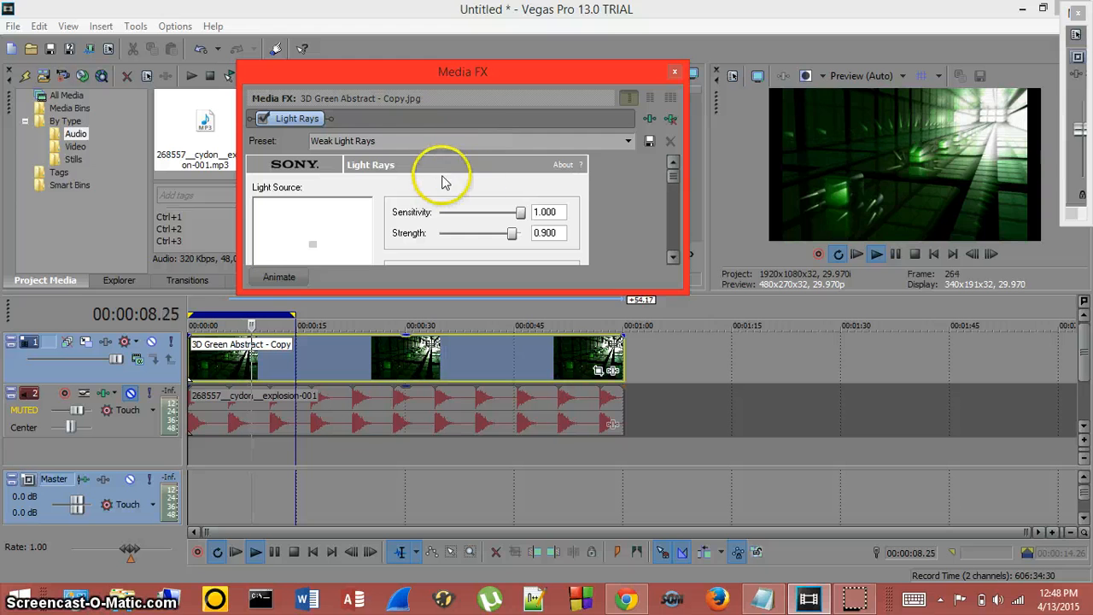
Add the GPU-accelerated Sony Lens Flare plug-in after Light Rays in the still's effect chain, and disable Light Rays.
left_click(650, 120)
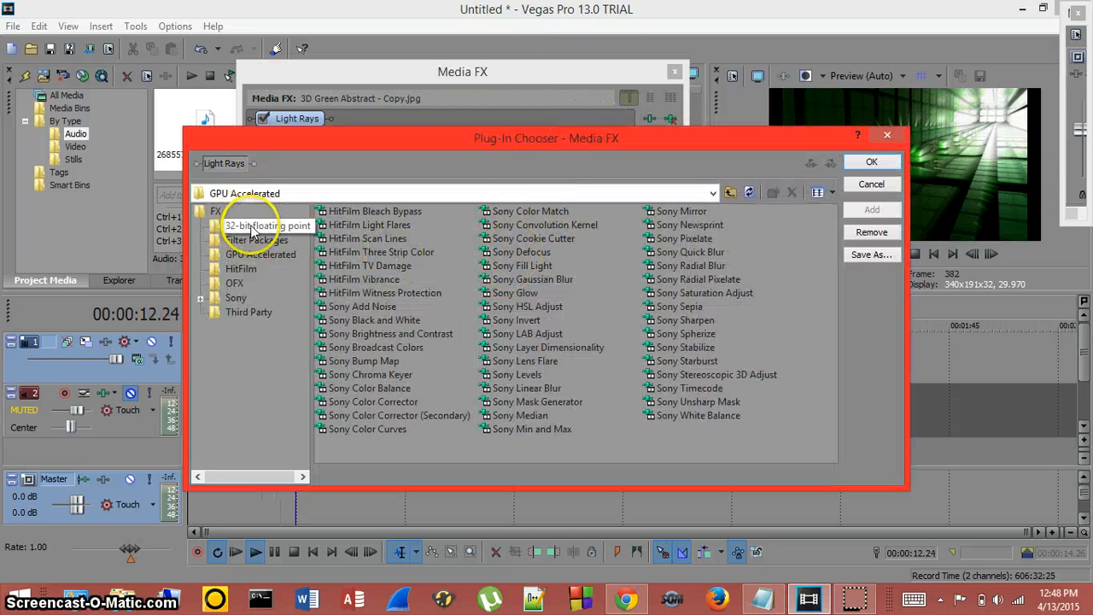
left_click(261, 254)
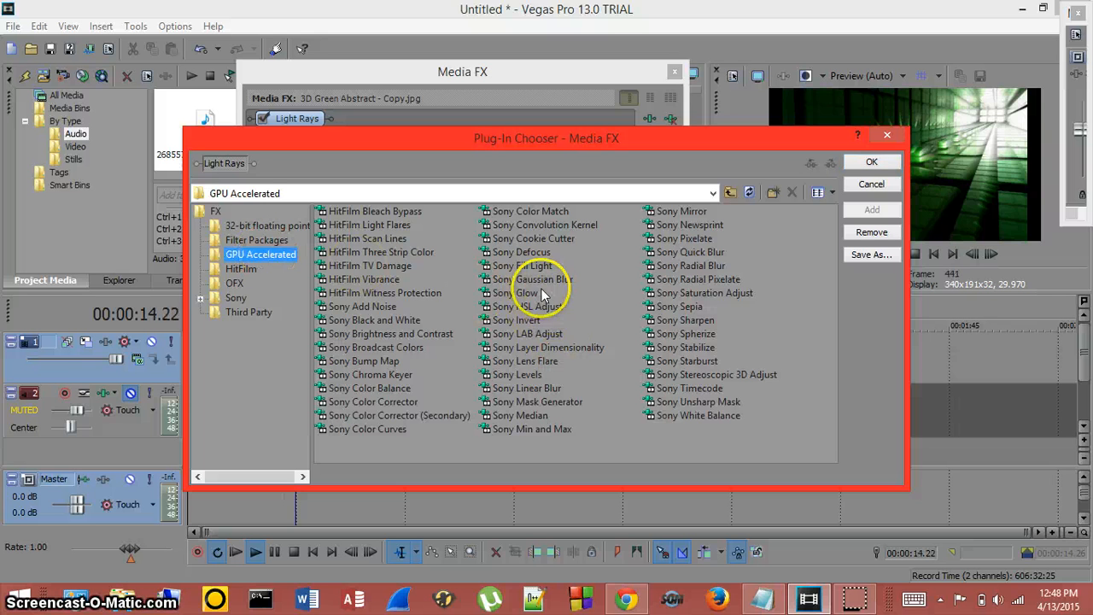
left_click(540, 366)
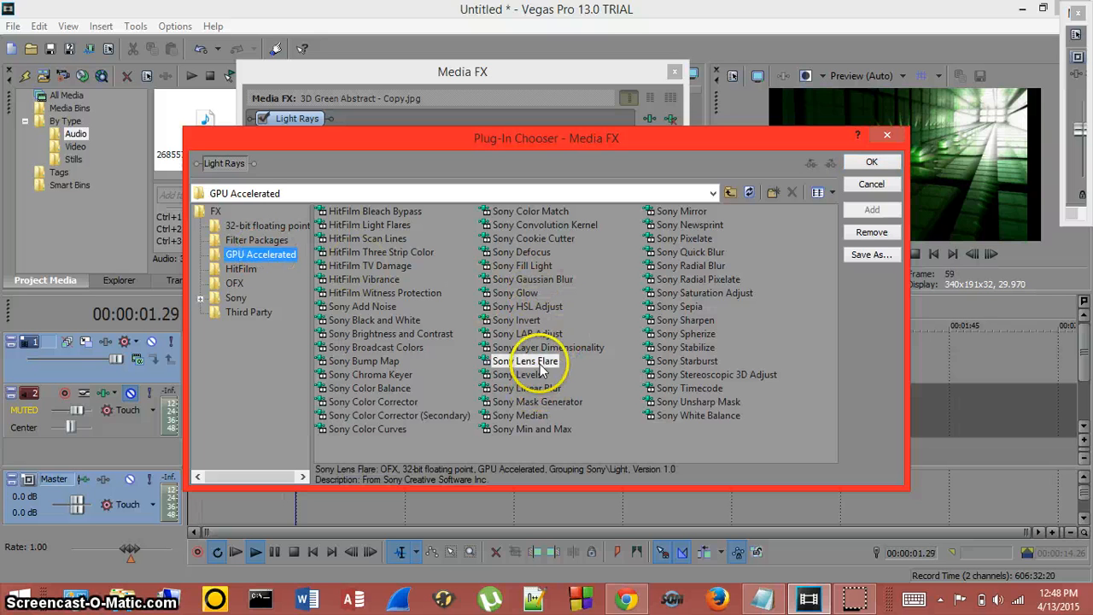
left_click(871, 209)
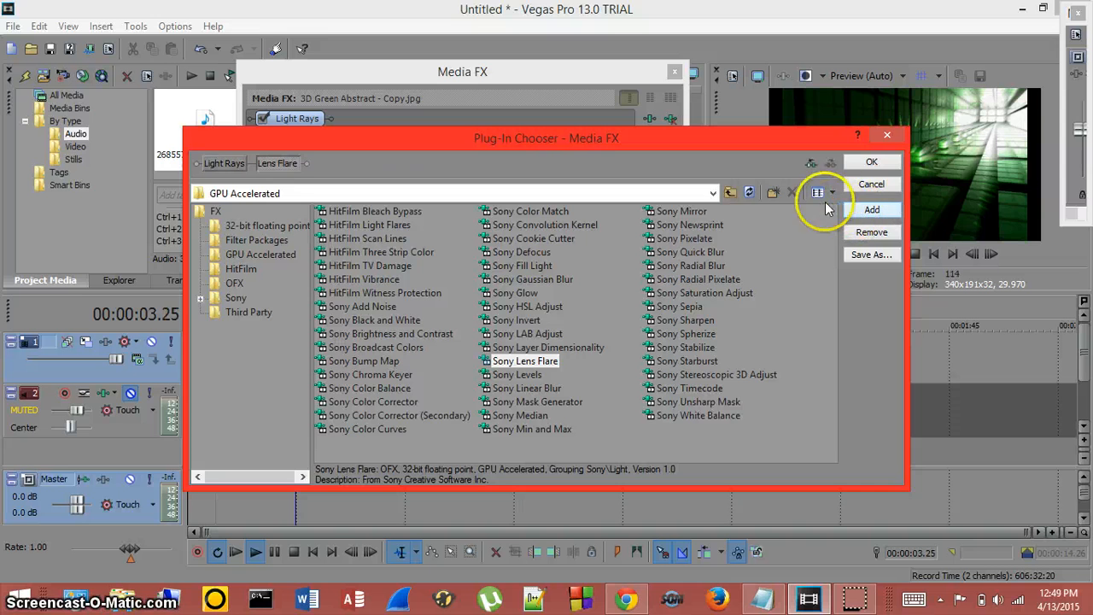
left_click(867, 162)
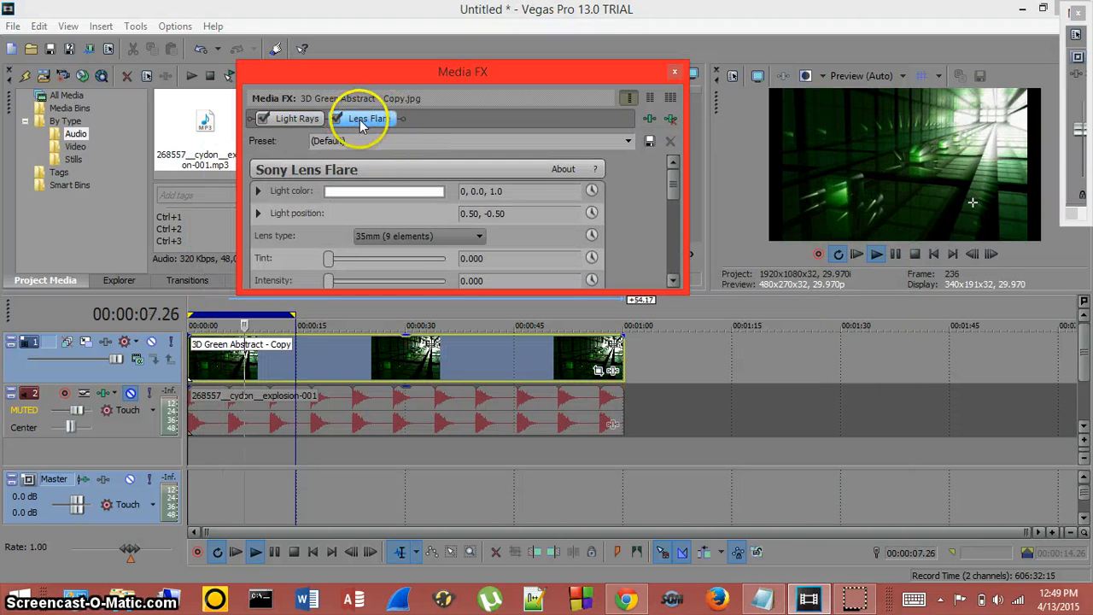
left_click(264, 119)
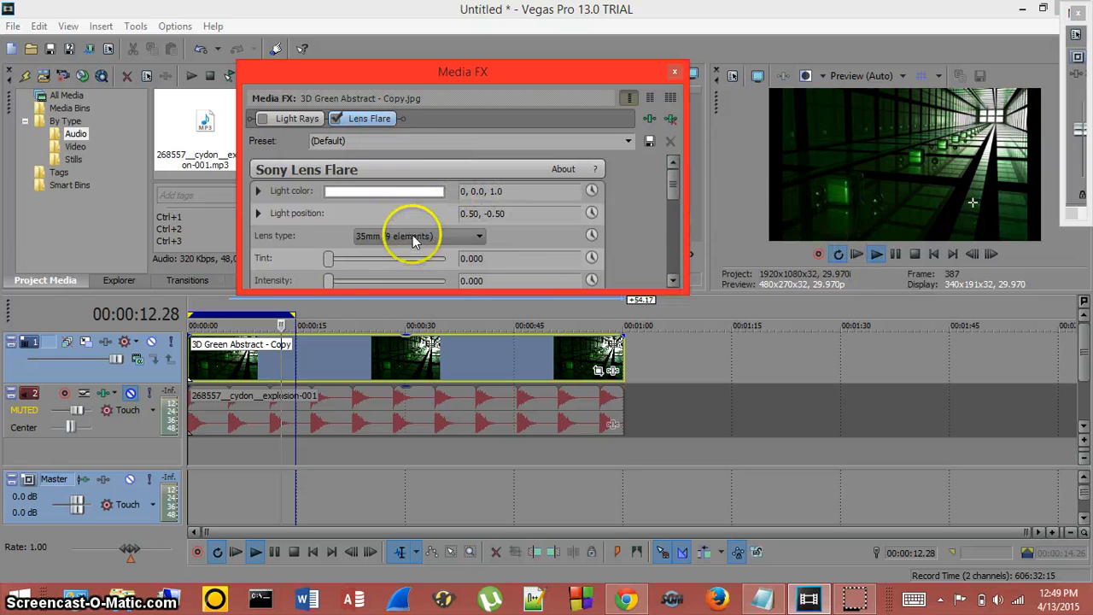
left_click(935, 253)
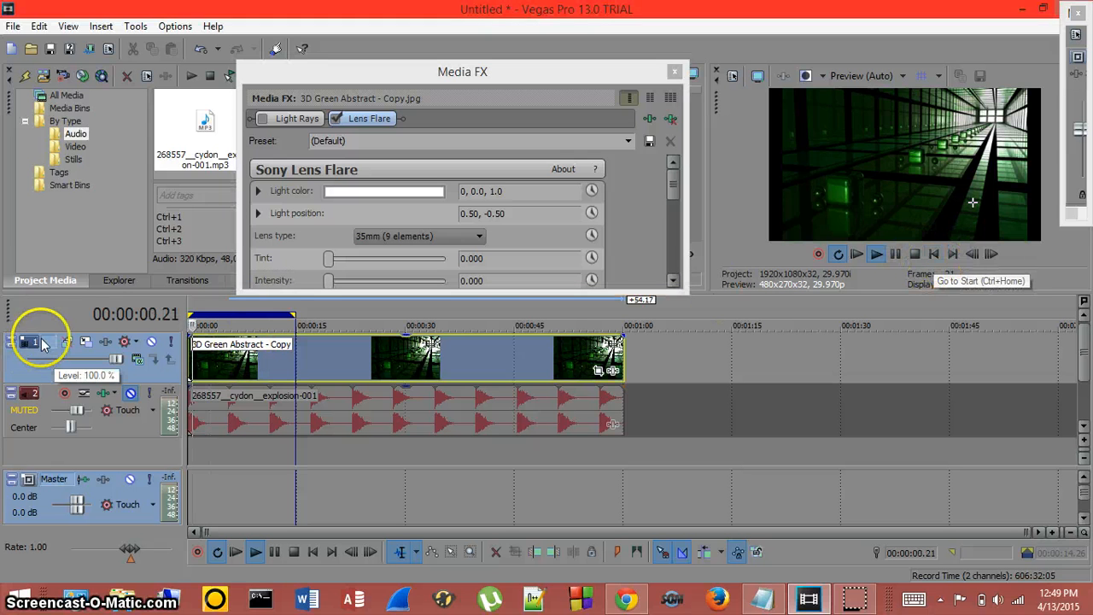
Stop the looped preview and restart its playback from the beginning.
left_click(866, 257)
left_click(878, 254)
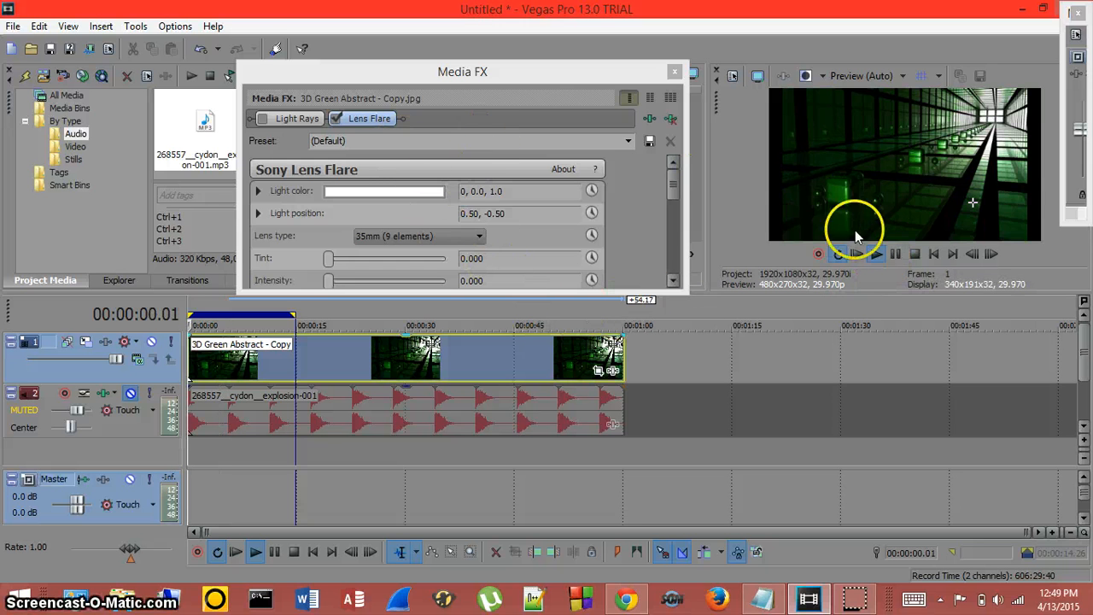
left_click(917, 256)
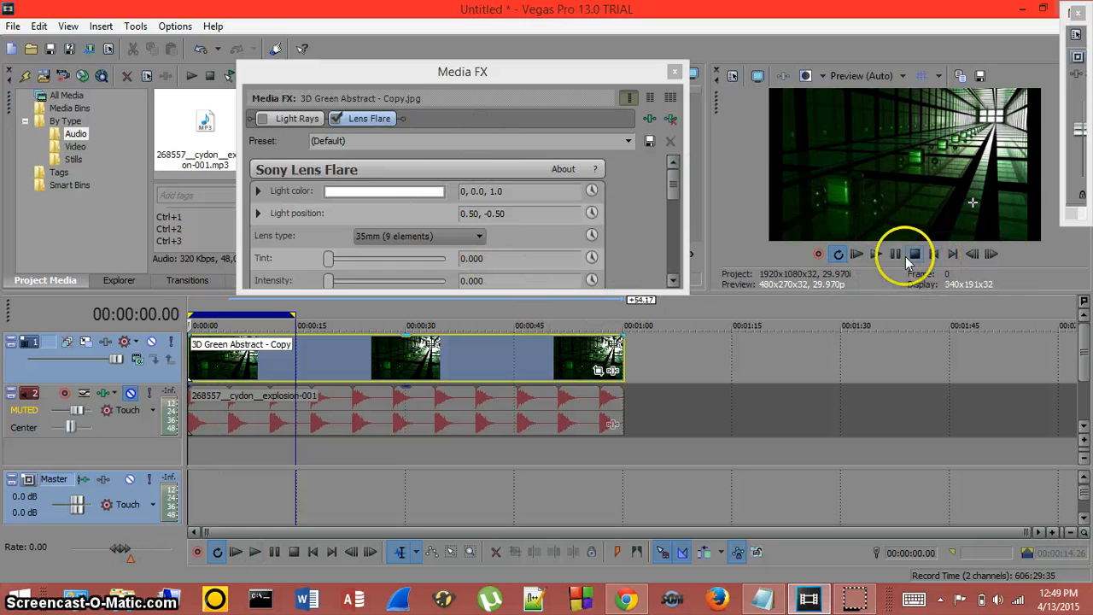
left_click(867, 258)
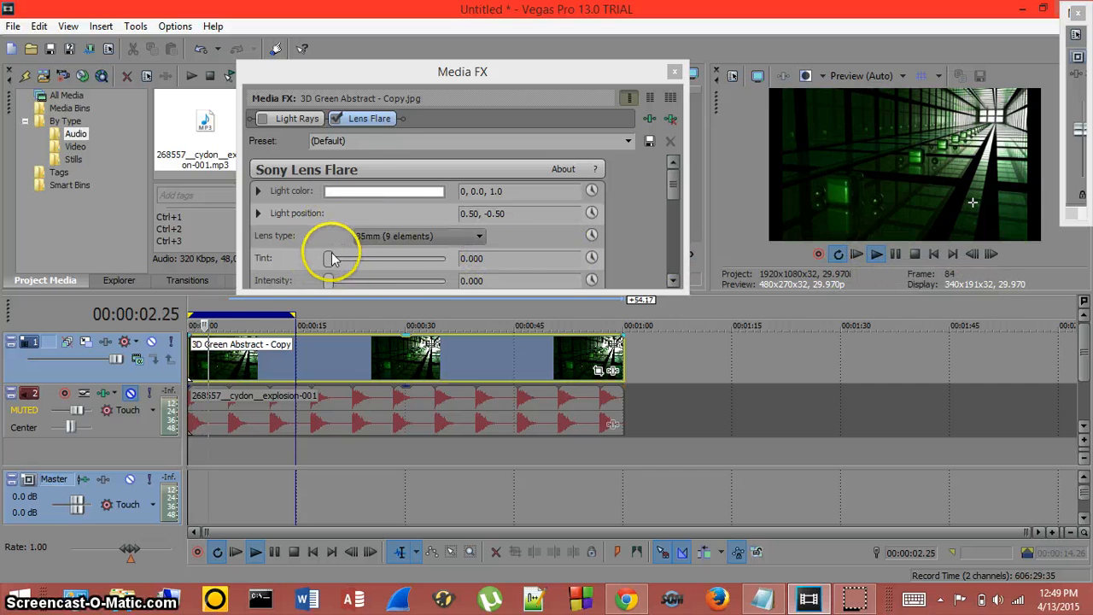
Enlarge and reposition the Media FX window, and set the Lens Flare's light color to 0, 0.89, 0.94 and intensity to 0.599.
left_click_drag(241, 292, 145, 399)
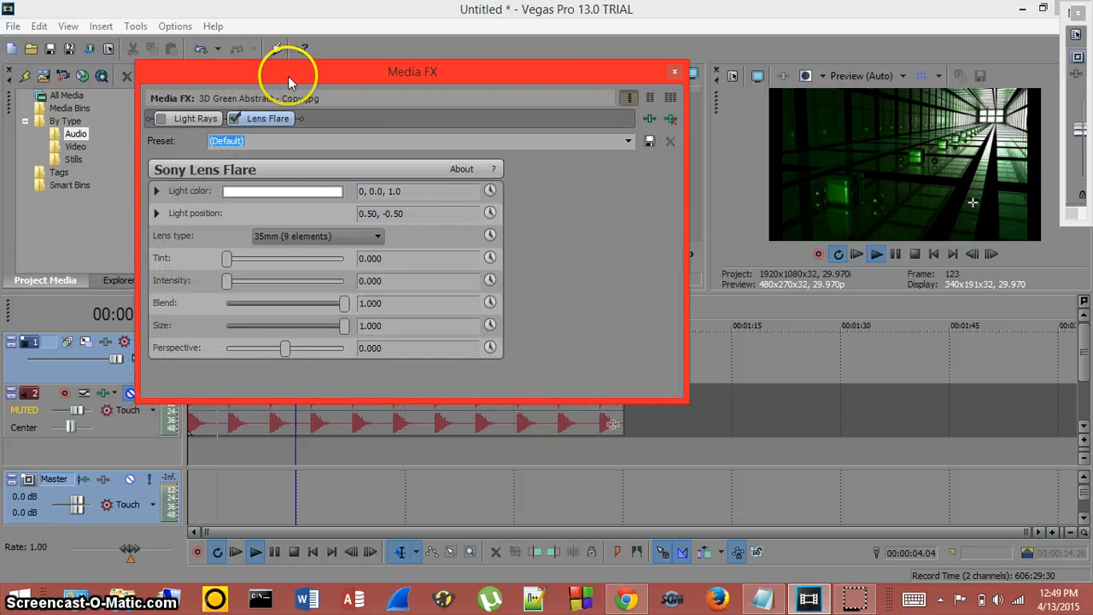
left_click_drag(263, 67, 135, 16)
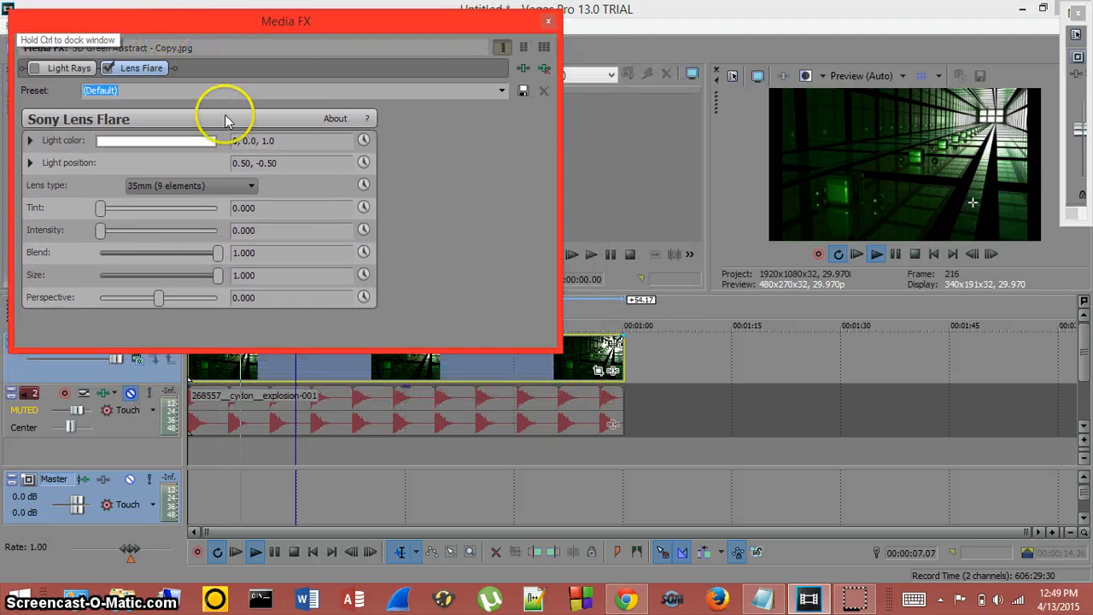
left_click(130, 146)
left_click_drag(154, 198, 165, 188)
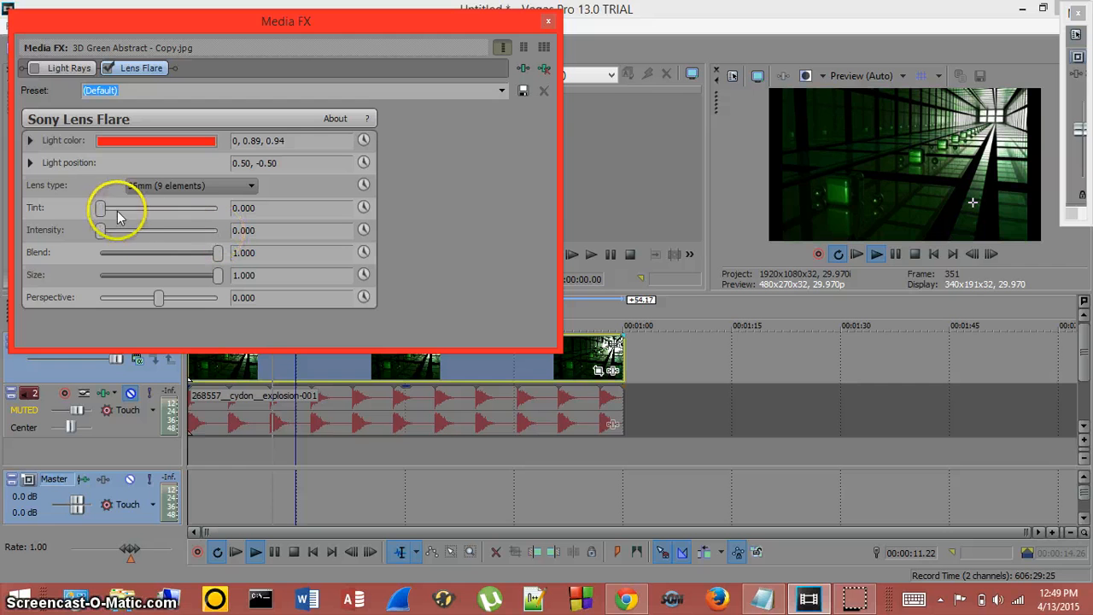
left_click_drag(101, 233, 134, 232)
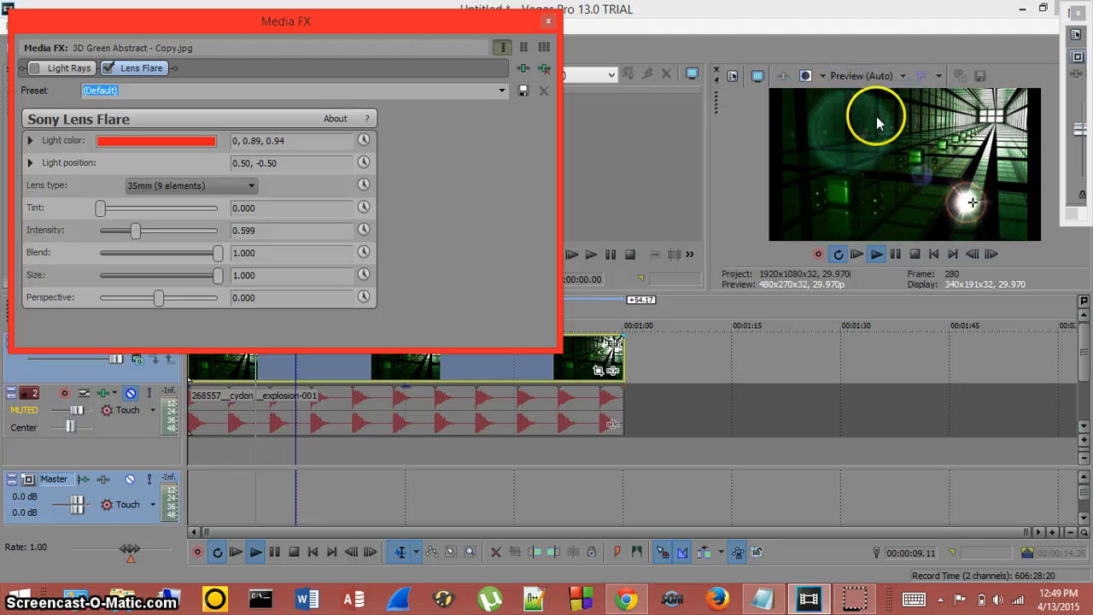
Set the Lens Flare's light position to about -0.84, 0.74, intensity to 1.497 and perspective to 1.000.
left_click(974, 203)
left_click_drag(973, 203, 795, 110)
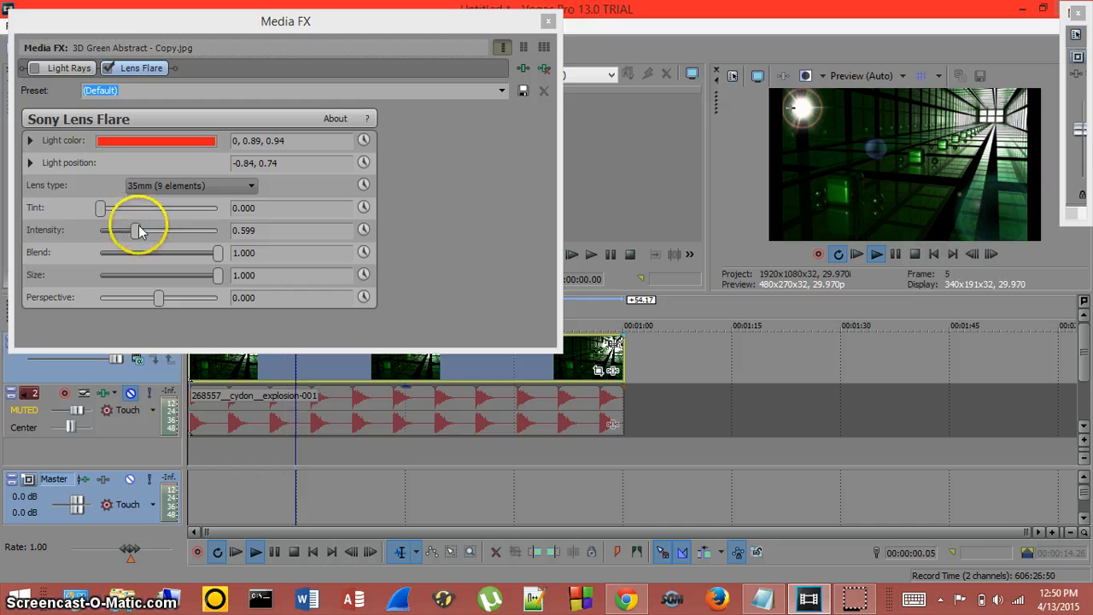
left_click_drag(139, 229, 191, 231)
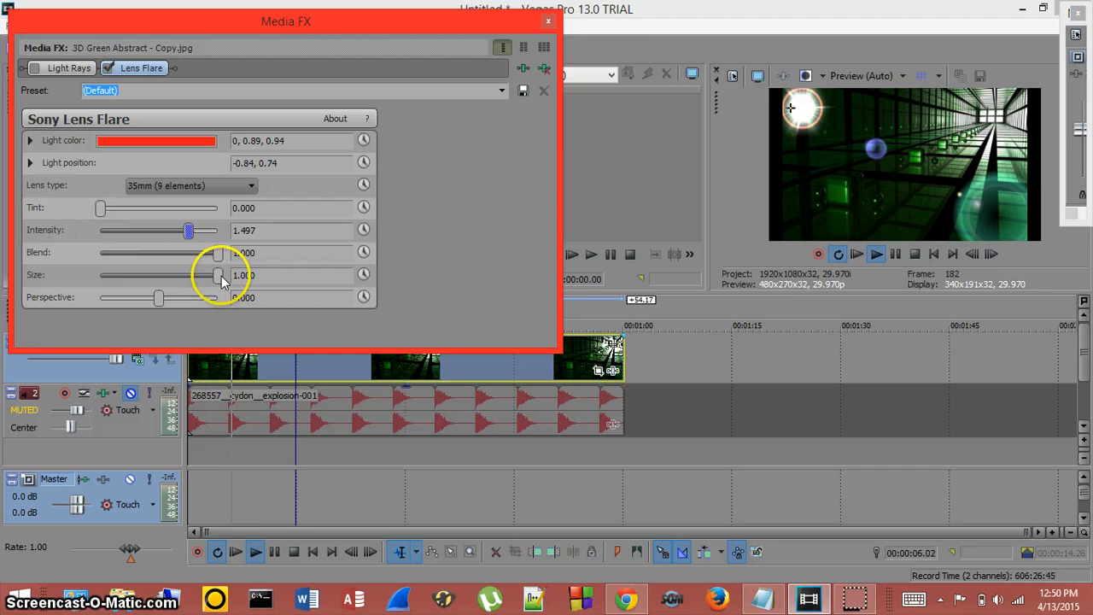
mouse_move(219, 286)
left_mouse_down()
mouse_move(166, 281)
mouse_move(221, 282)
mouse_move(179, 297)
mouse_move(237, 297)
left_mouse_up()
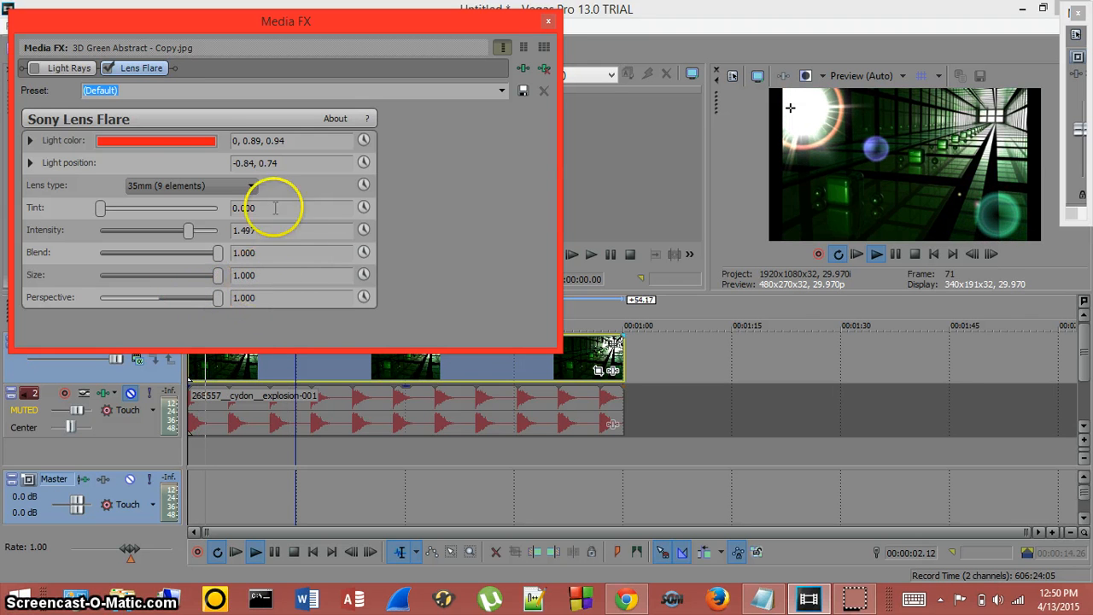
Set the Lens Flare's light color to 0, 1.0, 1.0 and light position to about -0.89, 0.93, and close the effect settings.
left_click(205, 141)
left_click_drag(166, 188, 180, 176)
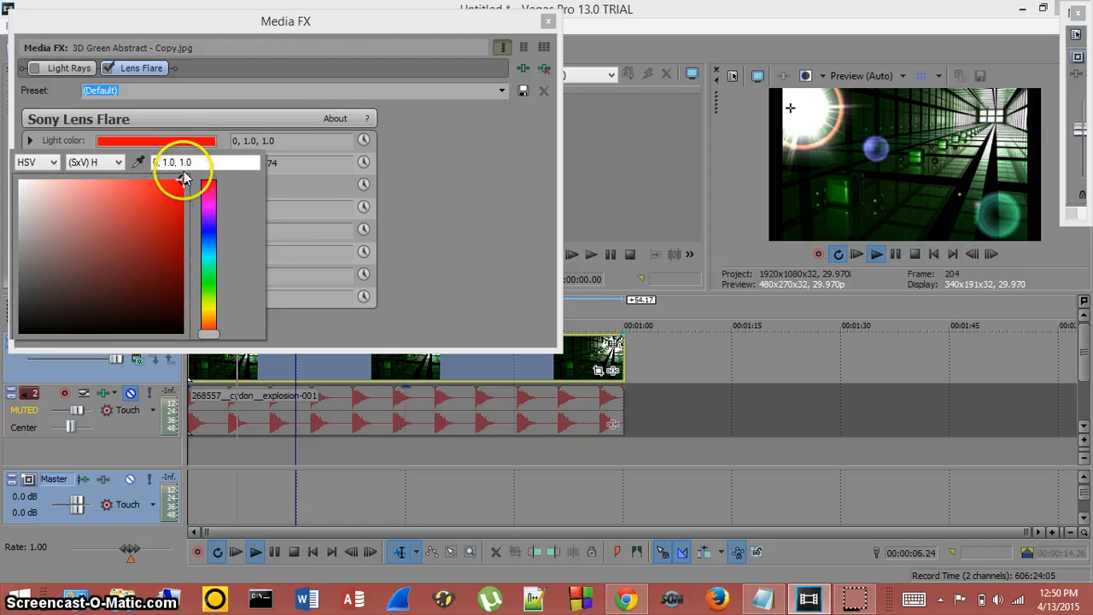
left_click(253, 121)
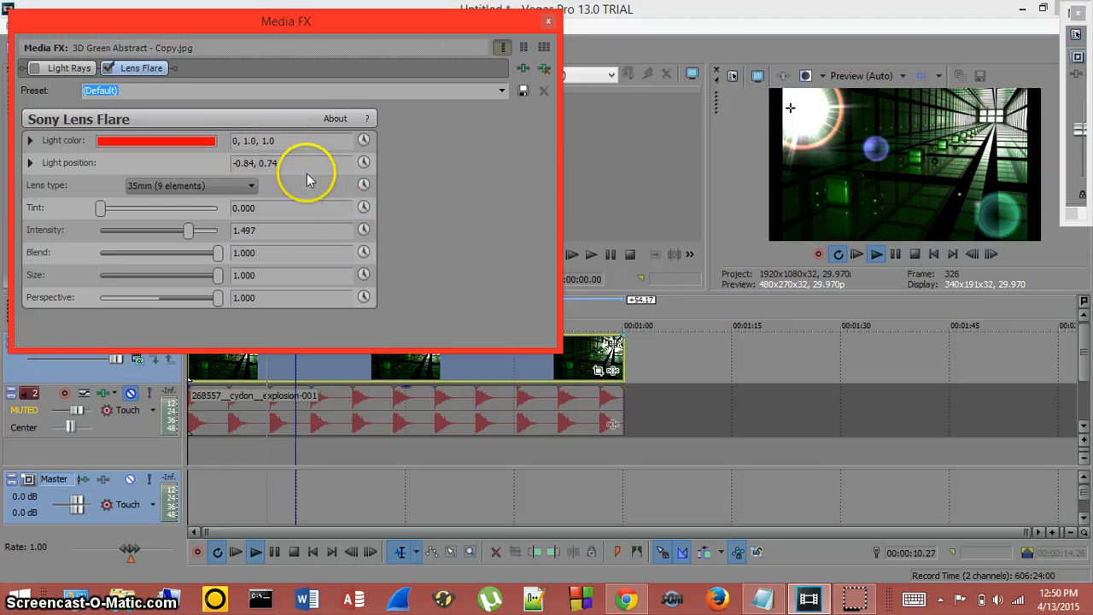
mouse_move(799, 111)
left_mouse_down()
mouse_move(789, 94)
mouse_move(802, 108)
left_mouse_up()
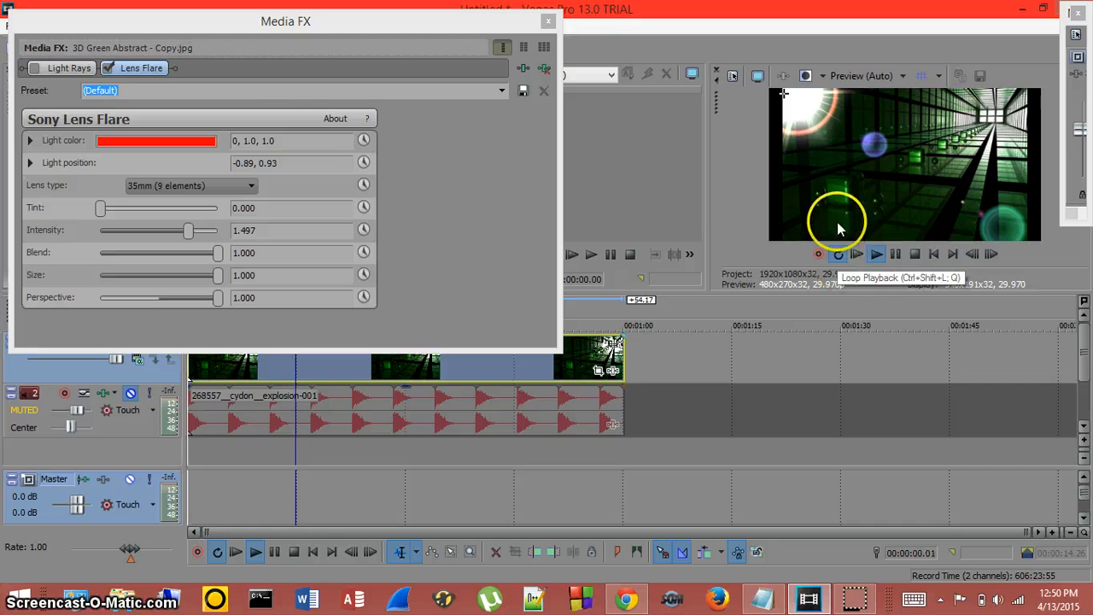
left_click(547, 22)
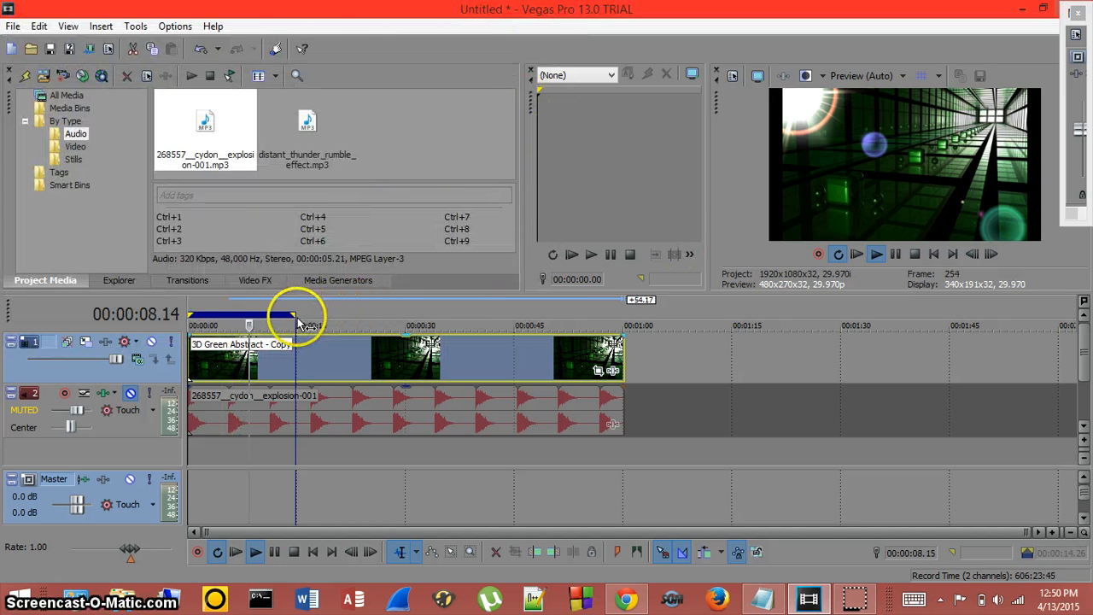
Extend the loop region's end to about 24 seconds, and replay the preview from the start before stopping it.
left_click_drag(292, 316, 362, 316)
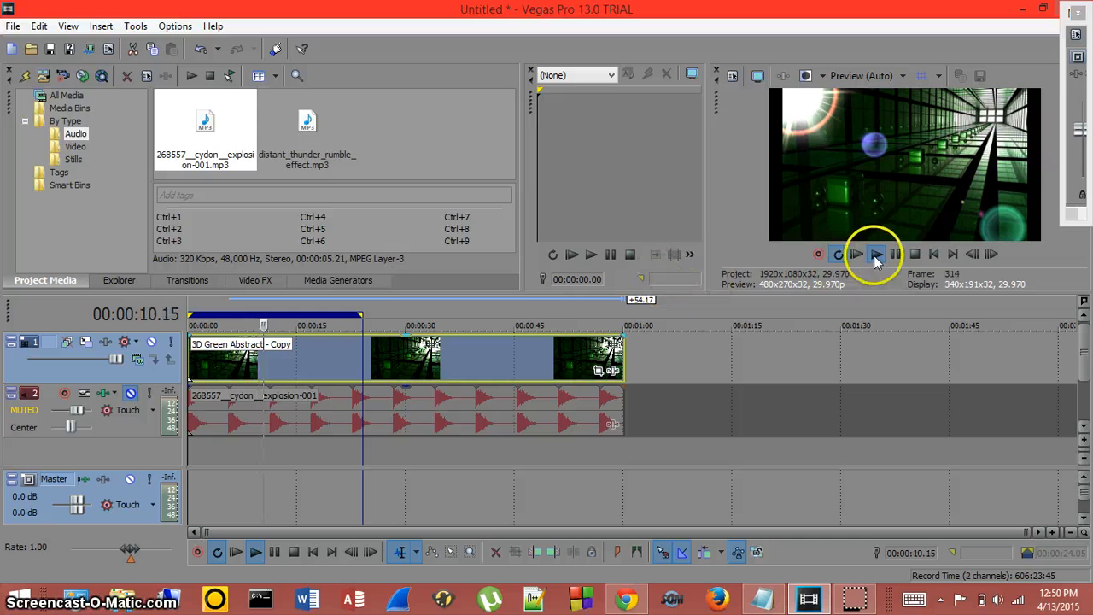
left_click(914, 253)
left_click(876, 254)
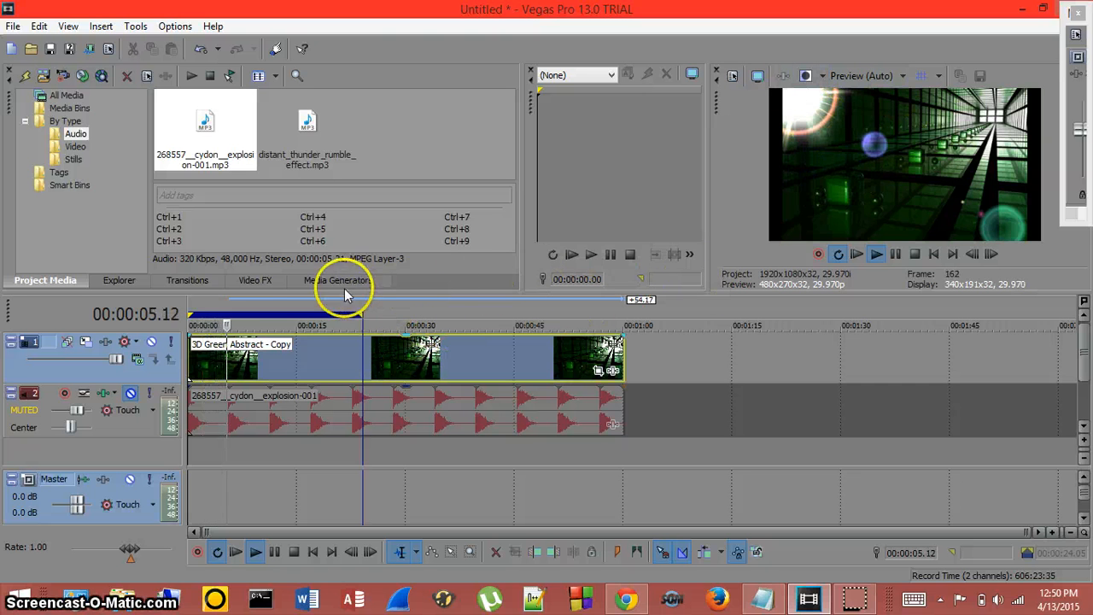
left_click(914, 253)
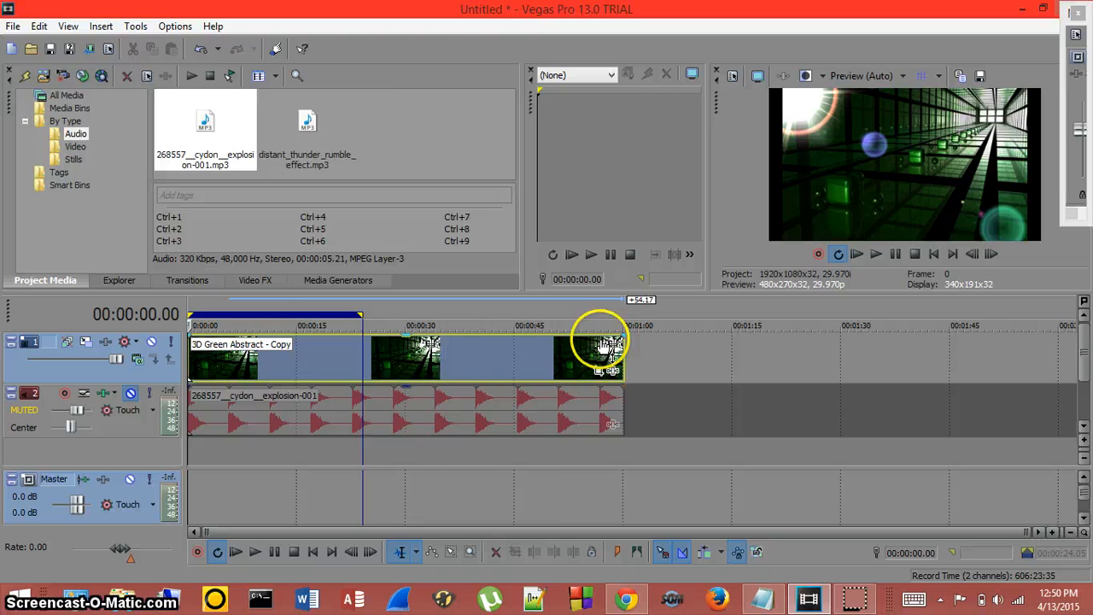
right_click(334, 364)
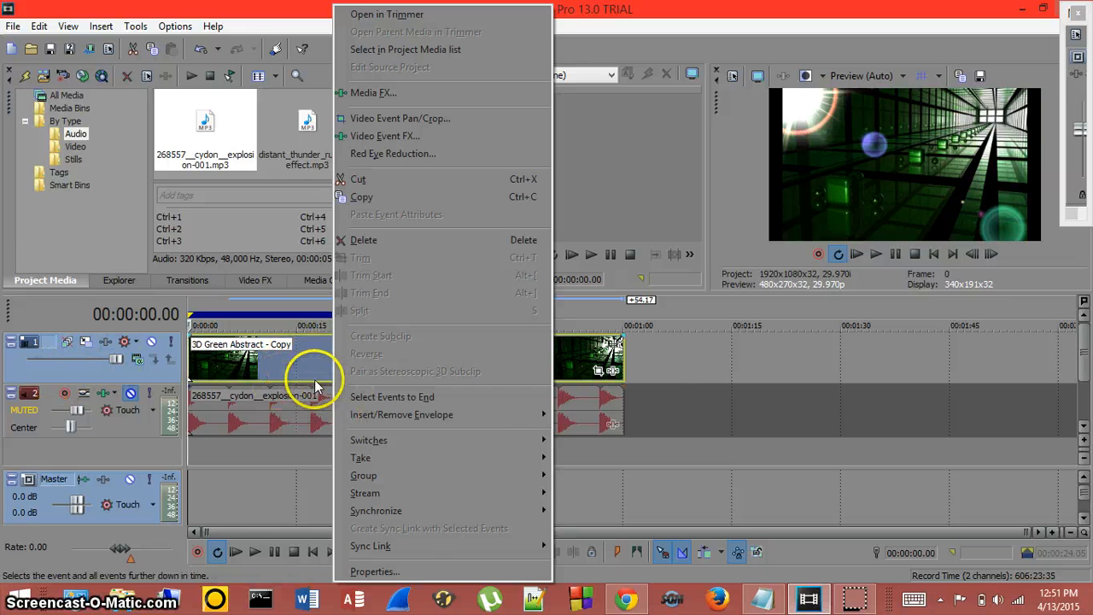
left_click(381, 571)
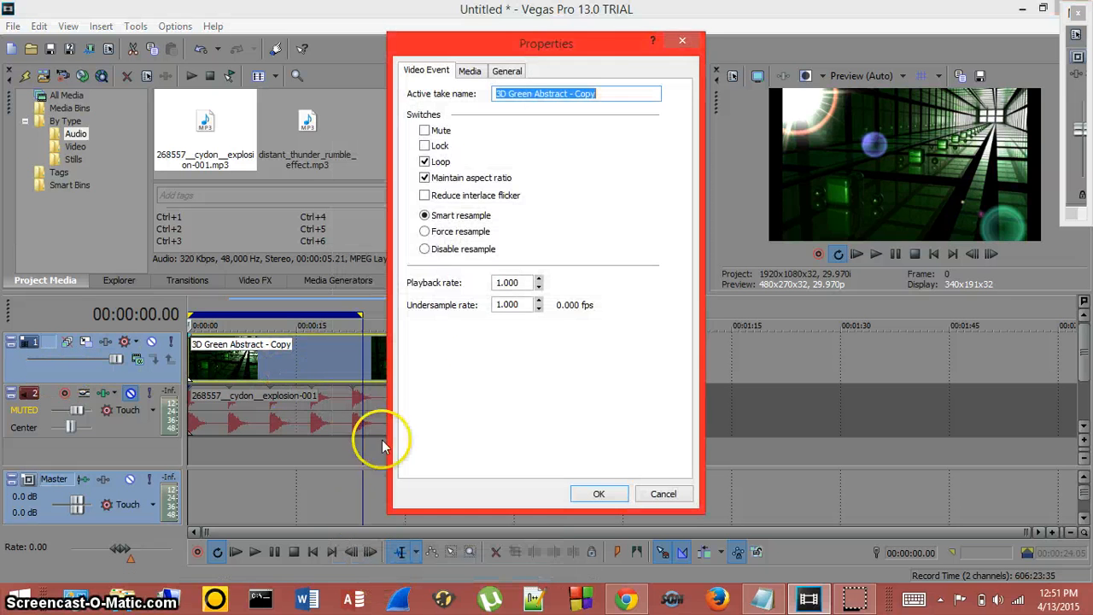
left_click(680, 41)
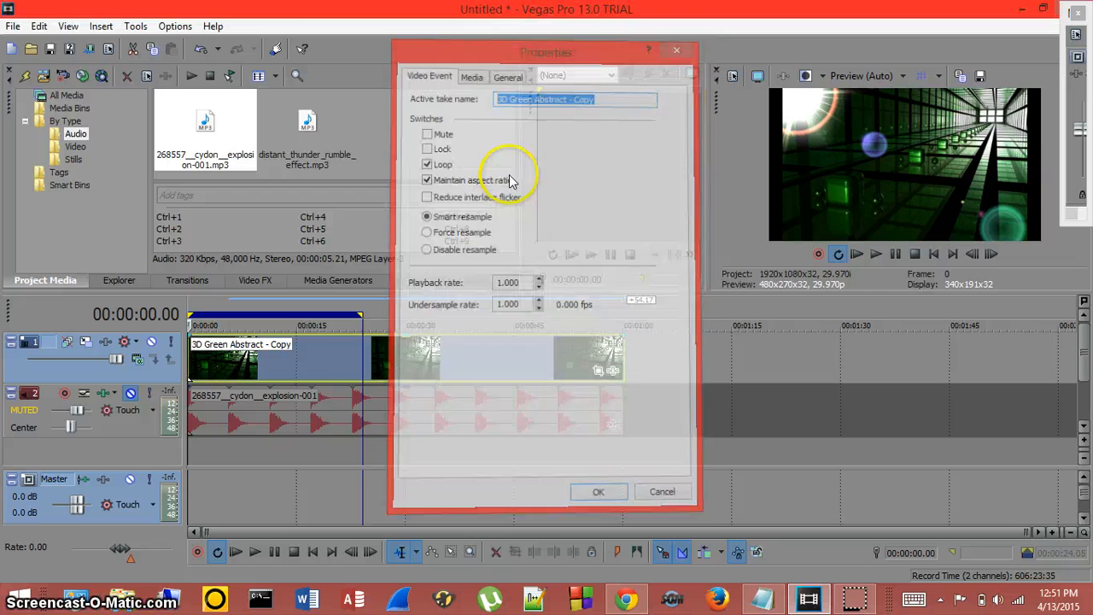
Reopen the still's Media FX and add the GPU-accelerated Sony Starburst plug-in after Lens Flare in the effect chain.
right_click(309, 362)
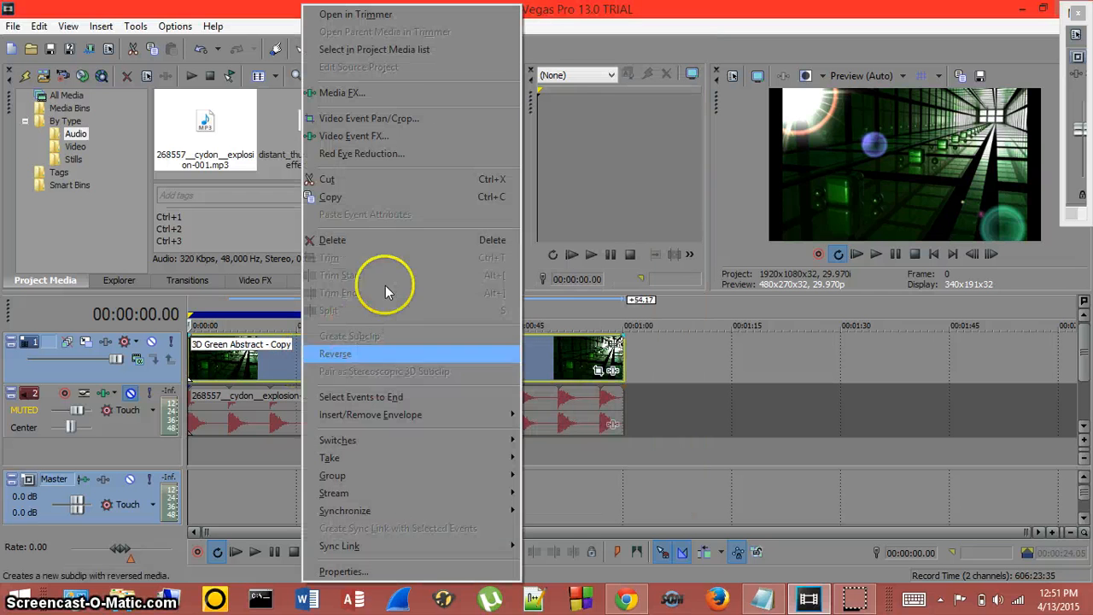
left_click(398, 96)
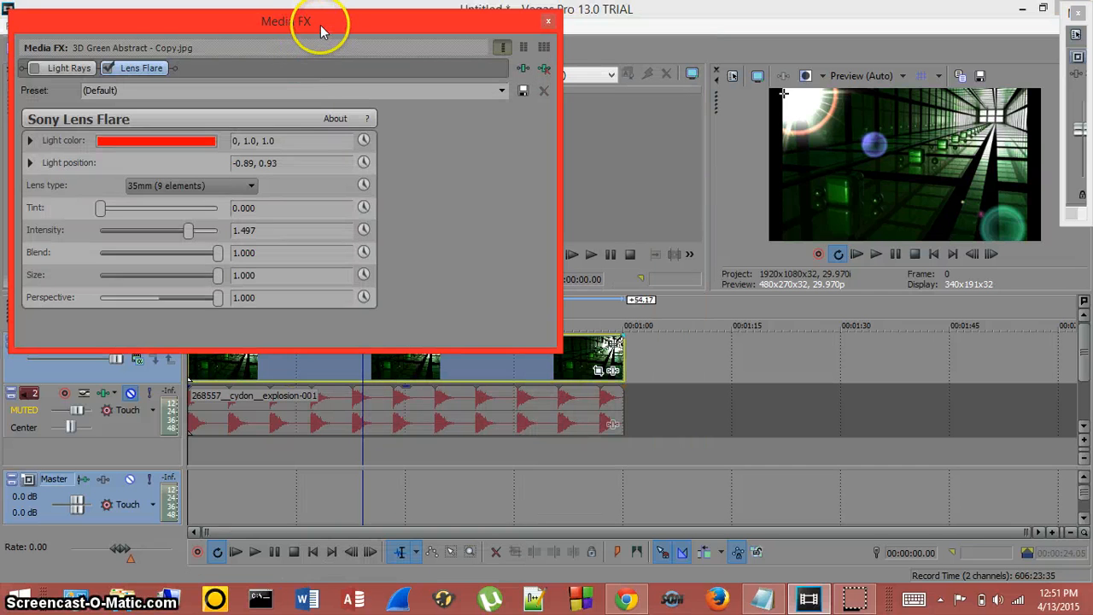
left_click_drag(381, 20, 447, 37)
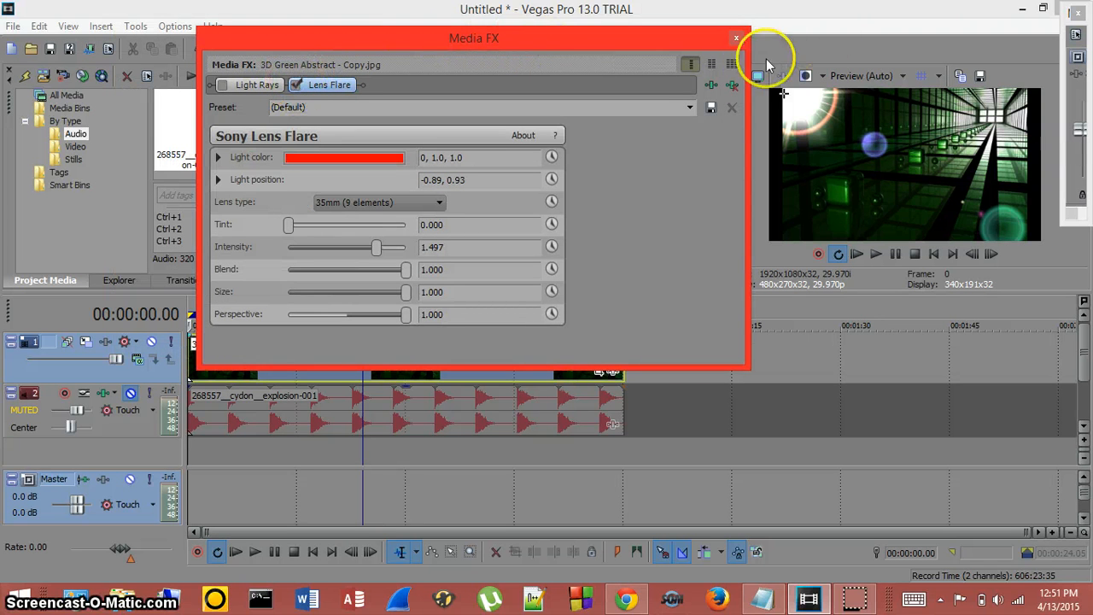
left_click(716, 88)
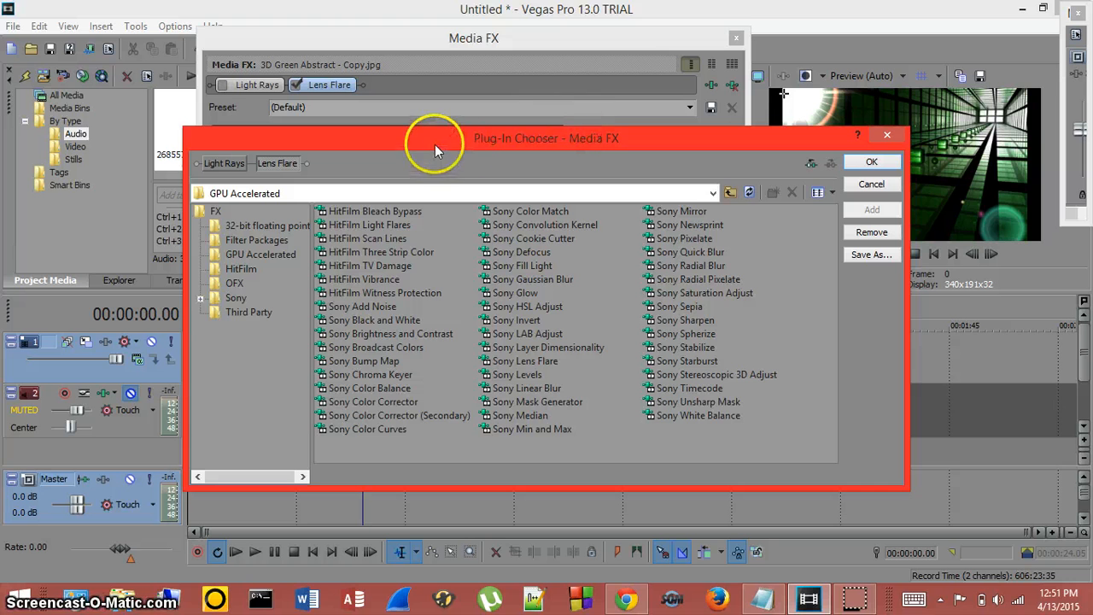
left_click(472, 115)
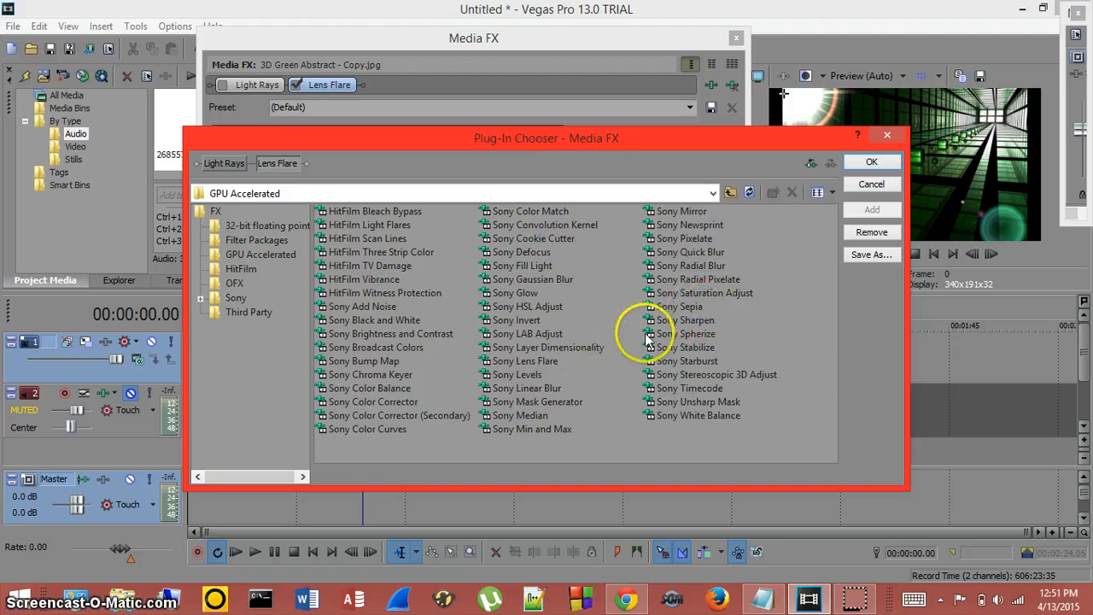
left_click(699, 365)
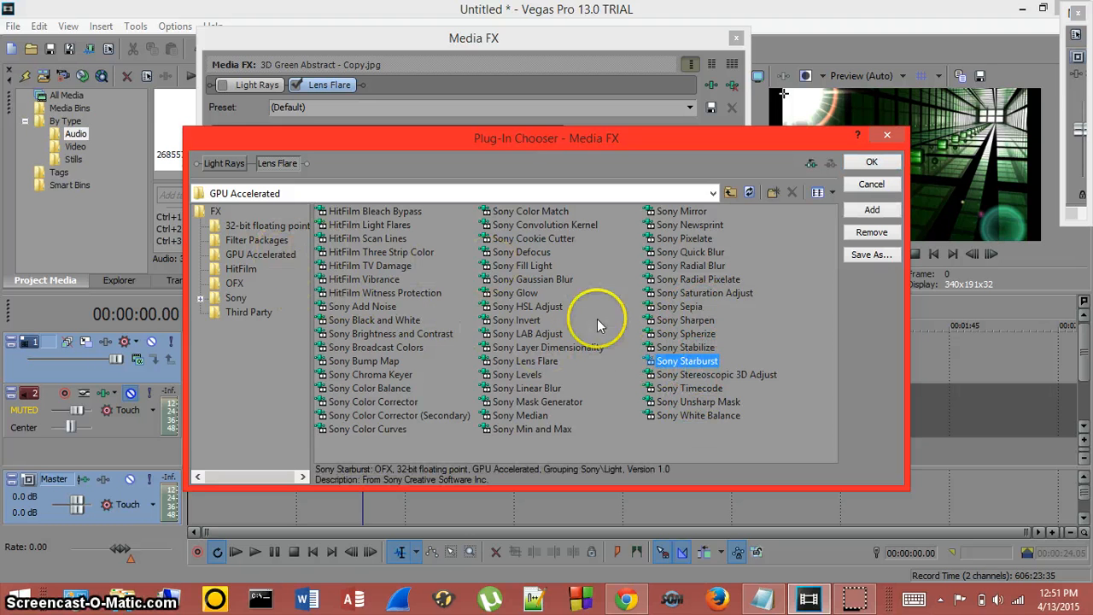
left_click(871, 211)
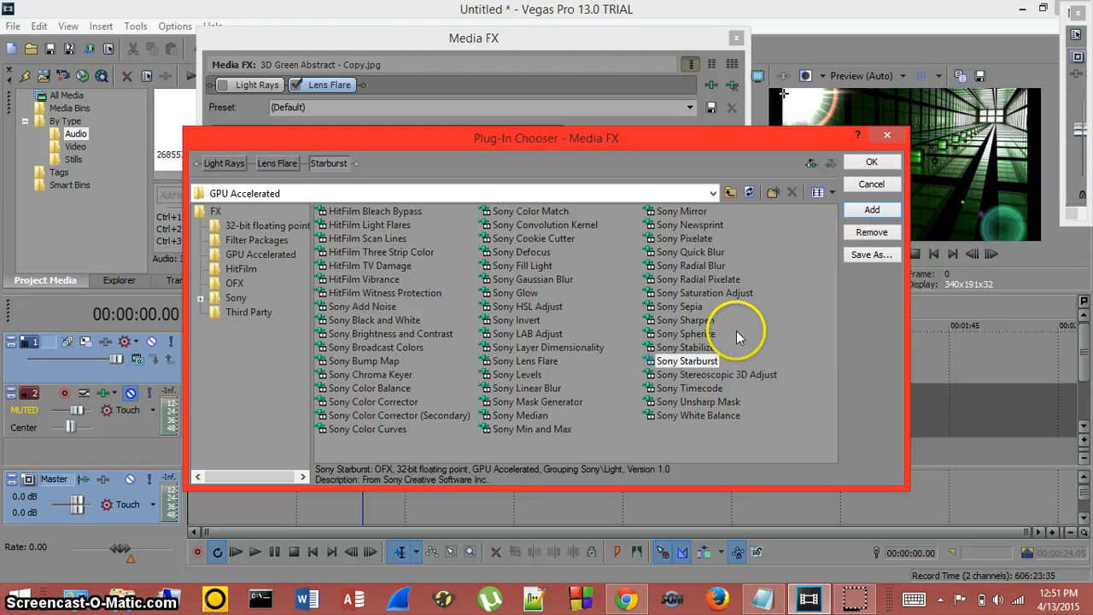
left_click(872, 163)
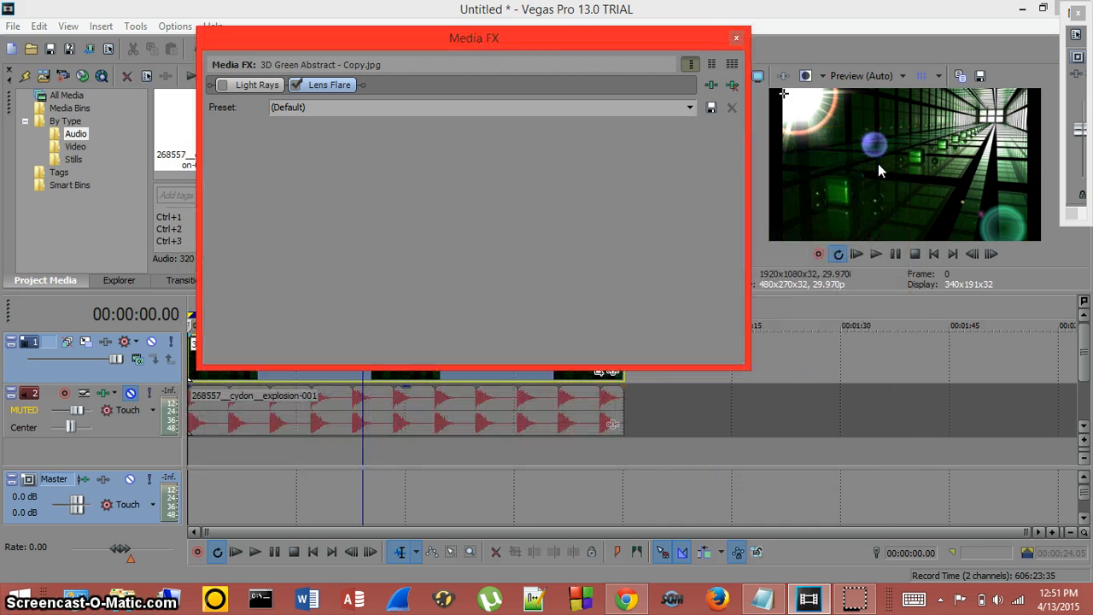
Show the Starburst settings in a resized Media FX window, and disable Lens Flare in the chain.
left_click(405, 89)
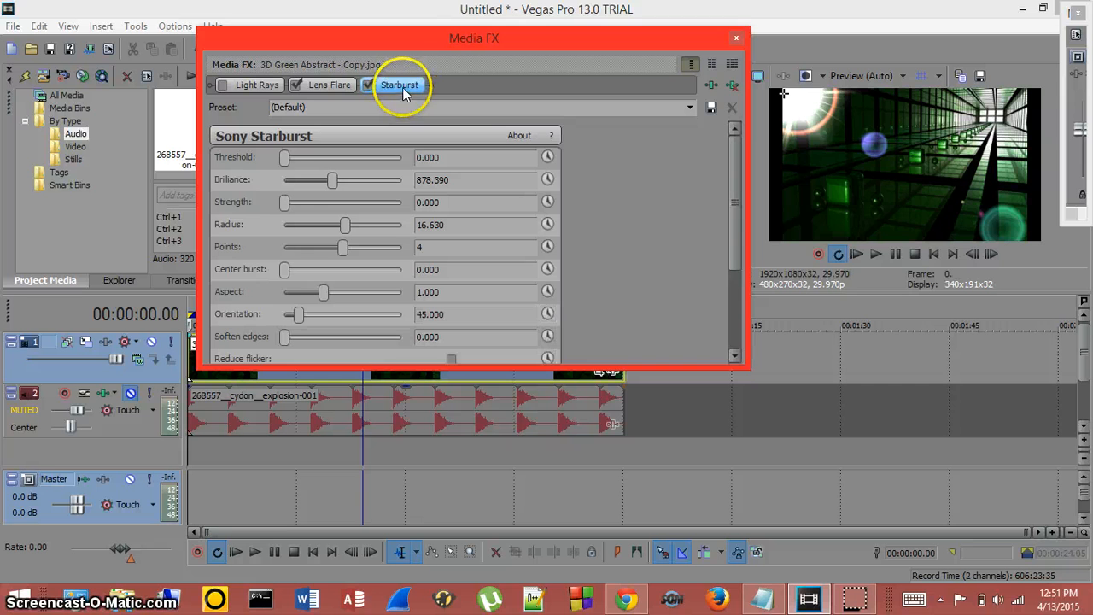
left_click_drag(449, 43, 394, 39)
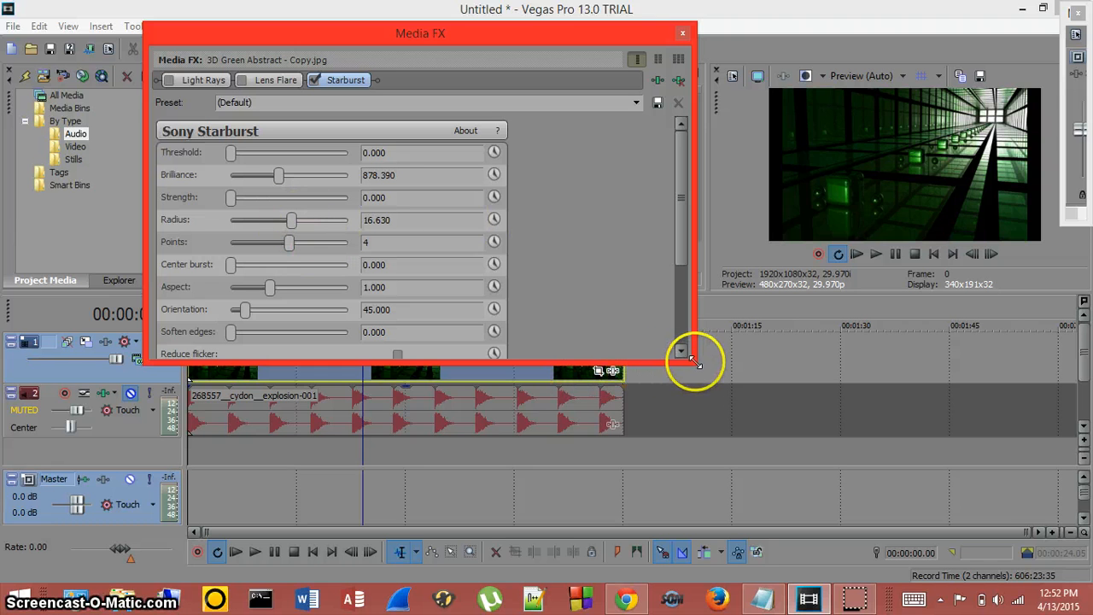
left_click_drag(692, 363, 608, 408)
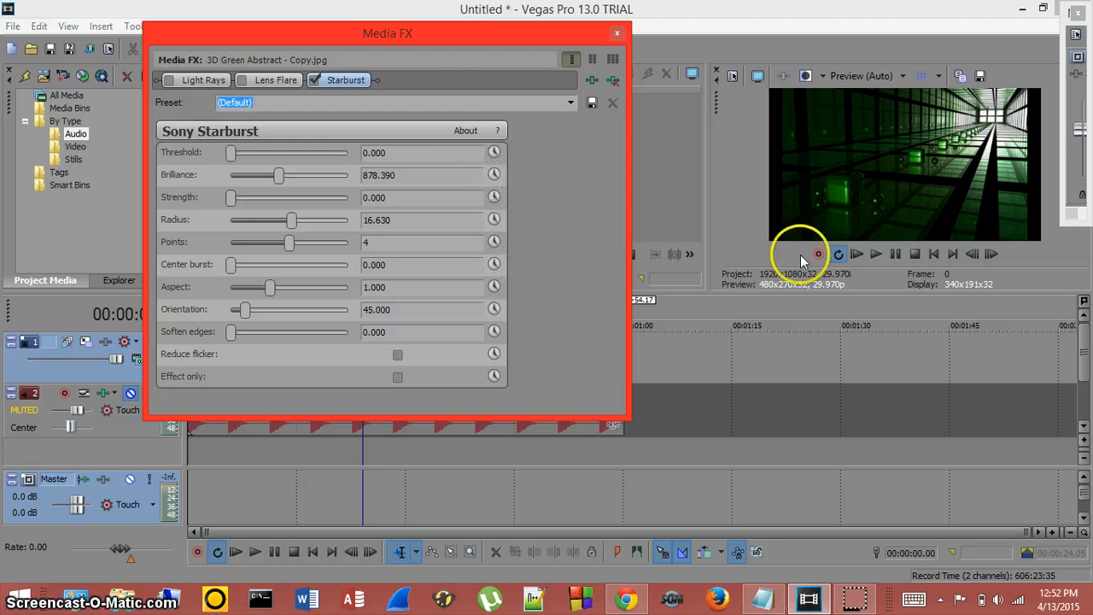
left_click_drag(465, 37, 605, 114)
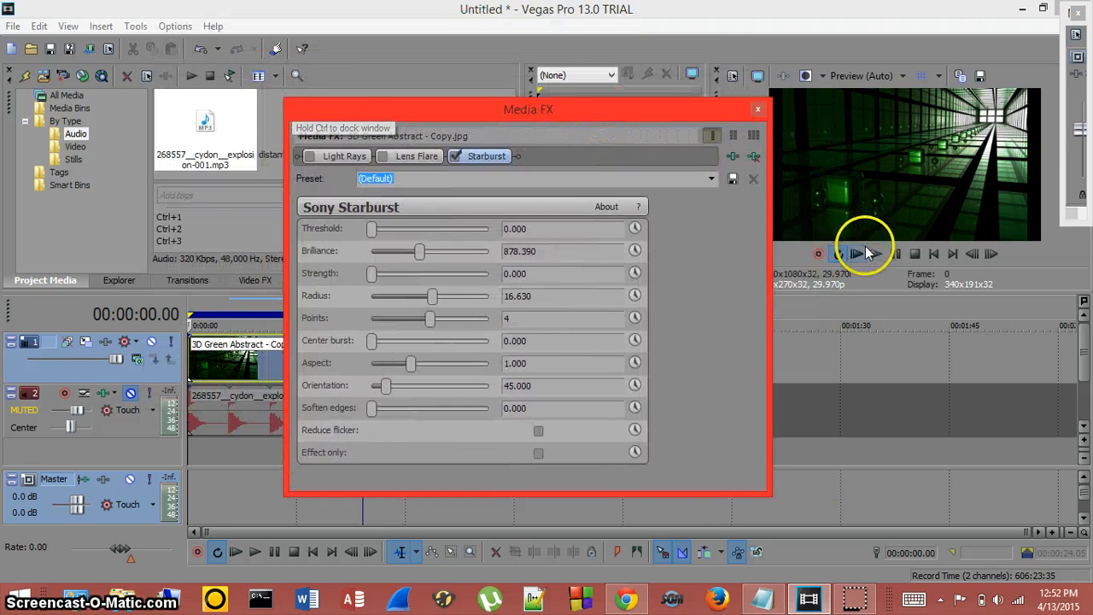
Play the looped preview with only Starburst enabled, and move the Media FX window clear of the video preview.
left_click(870, 253)
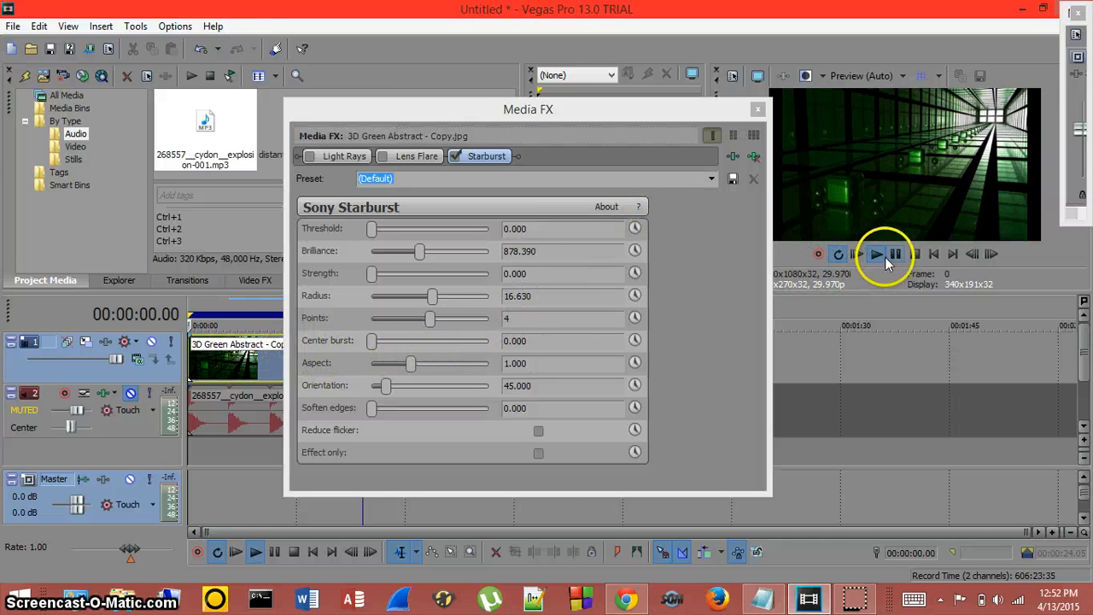
left_click(913, 253)
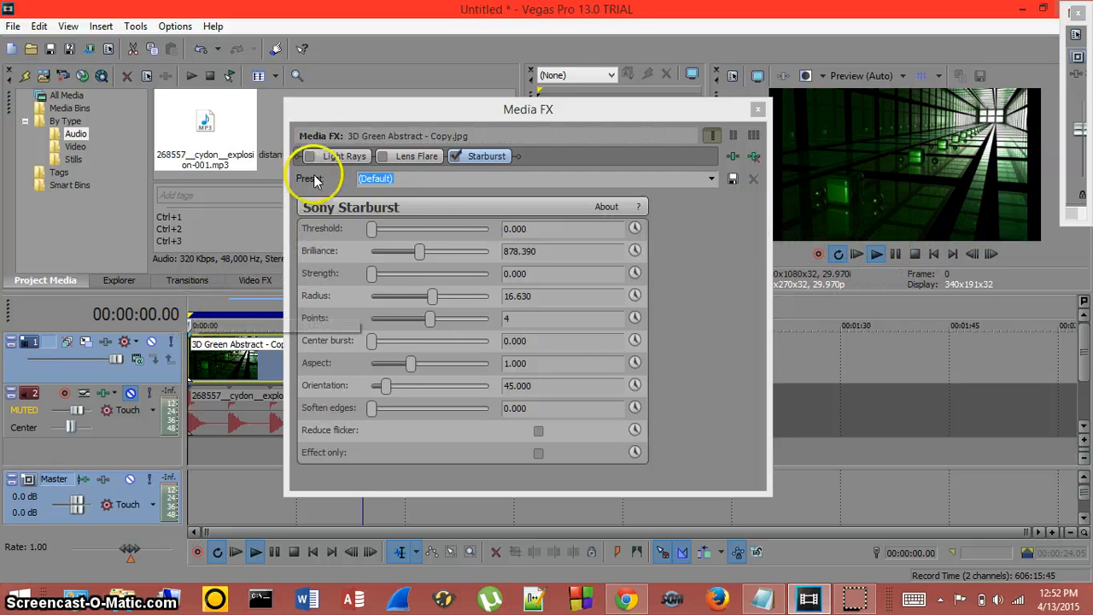
left_click_drag(287, 107, 151, 85)
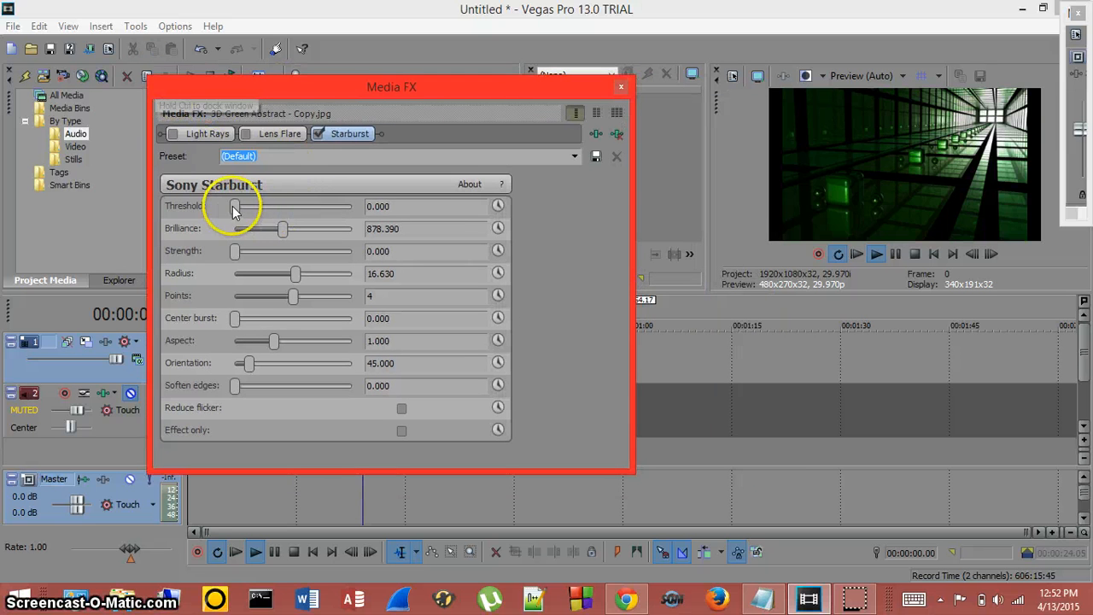
Set the Starburst threshold to 15.646, keep the Media FX window clear of the preview, and replay from the start.
mouse_move(268, 211)
left_mouse_down()
mouse_move(354, 208)
mouse_move(352, 220)
mouse_move(348, 208)
mouse_move(254, 208)
left_mouse_up()
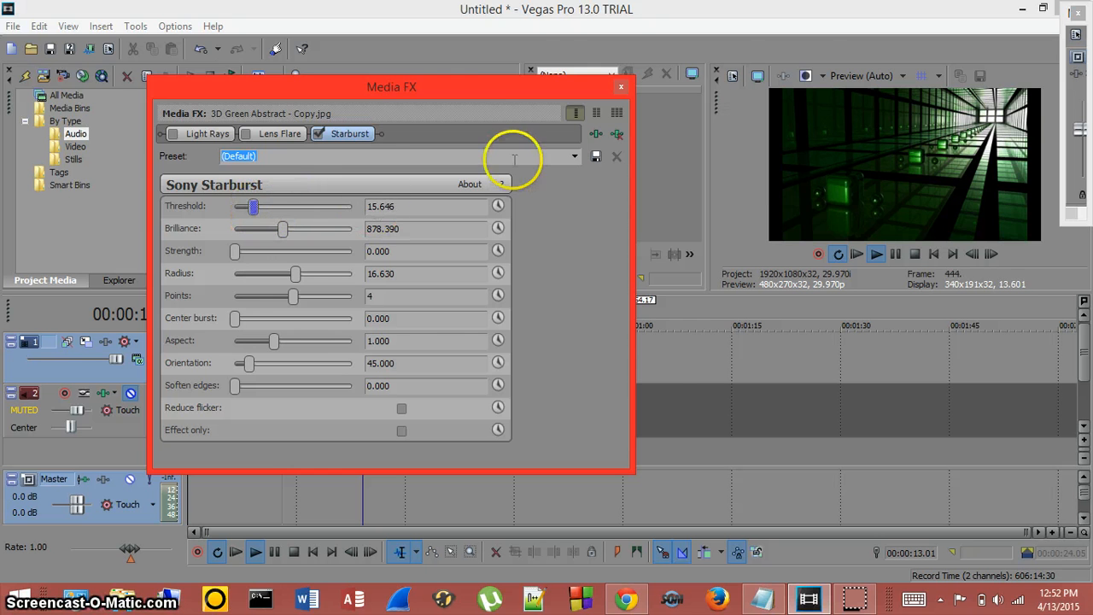
left_click_drag(497, 84, 678, 91)
left_click_drag(687, 96, 503, 58)
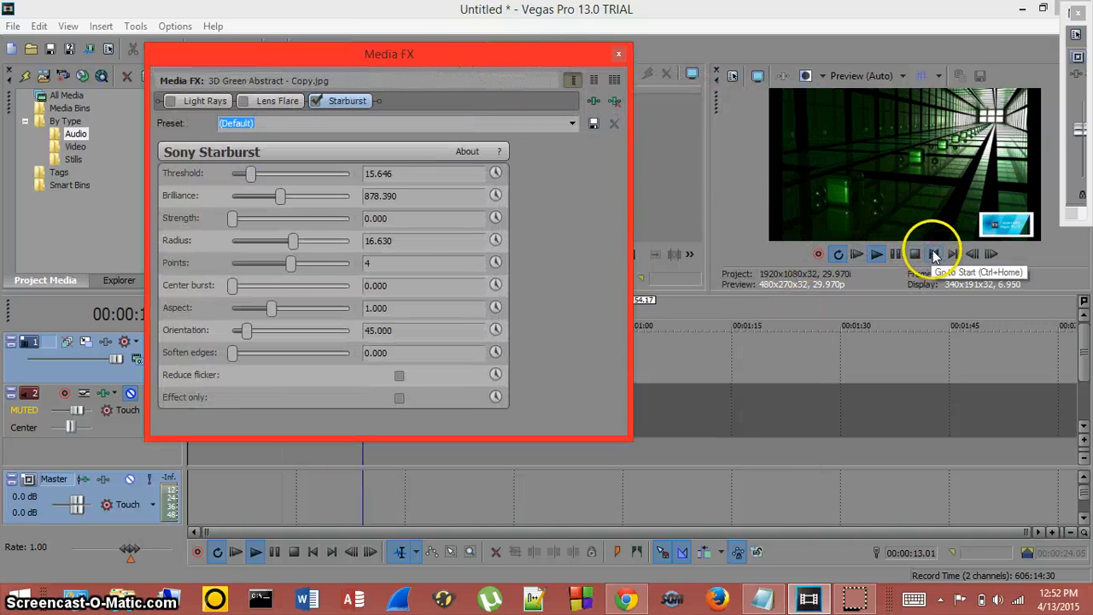
left_click(931, 253)
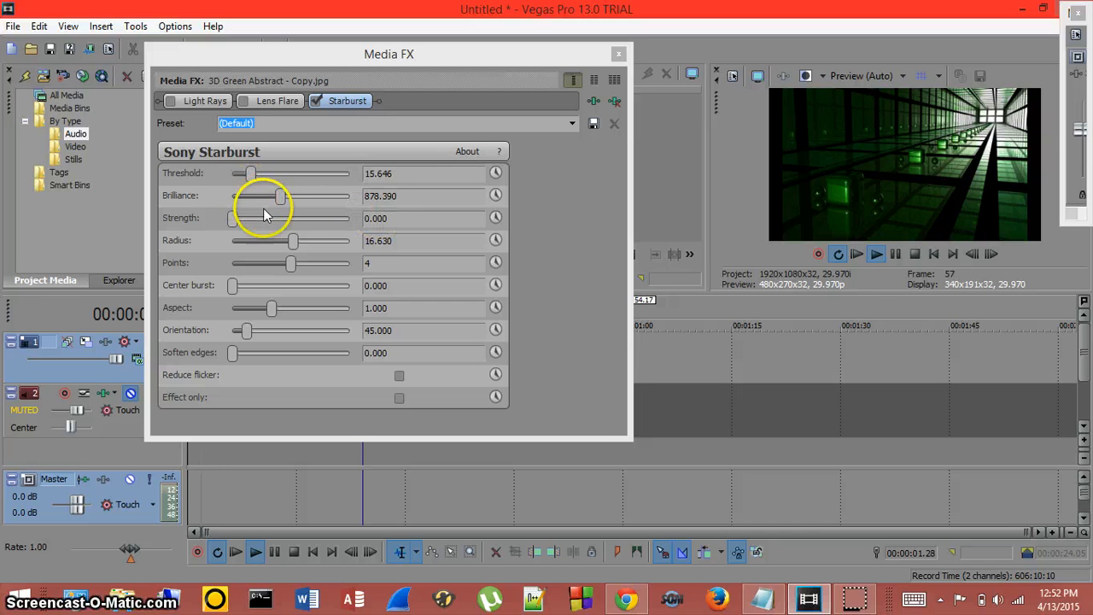
Raise the Starburst strength to 52.381 while the preview loops.
left_click_drag(233, 219, 313, 209)
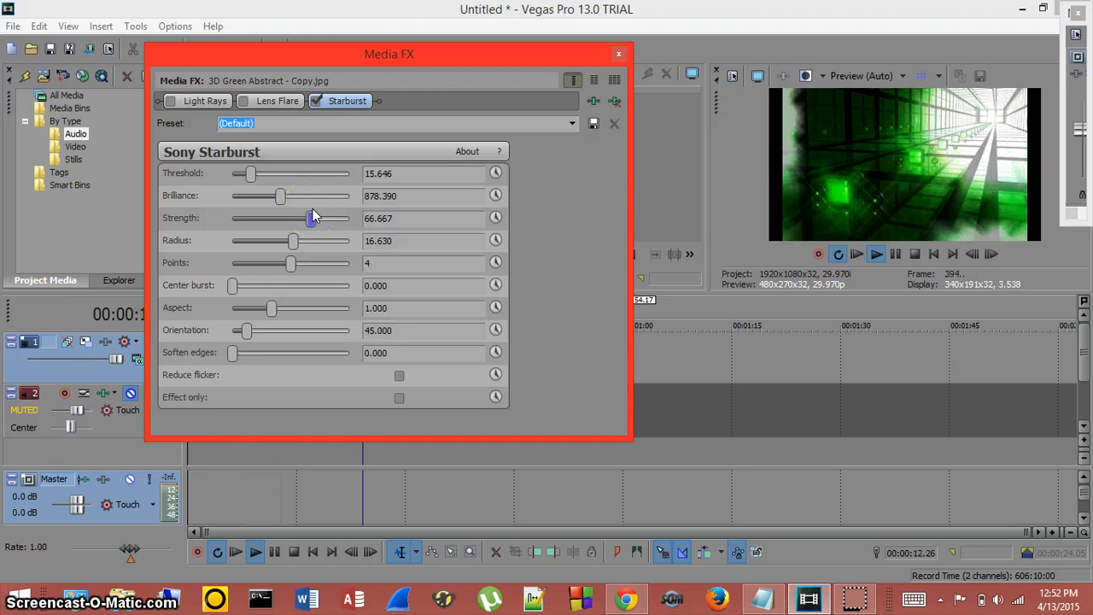
left_click_drag(315, 206, 336, 198)
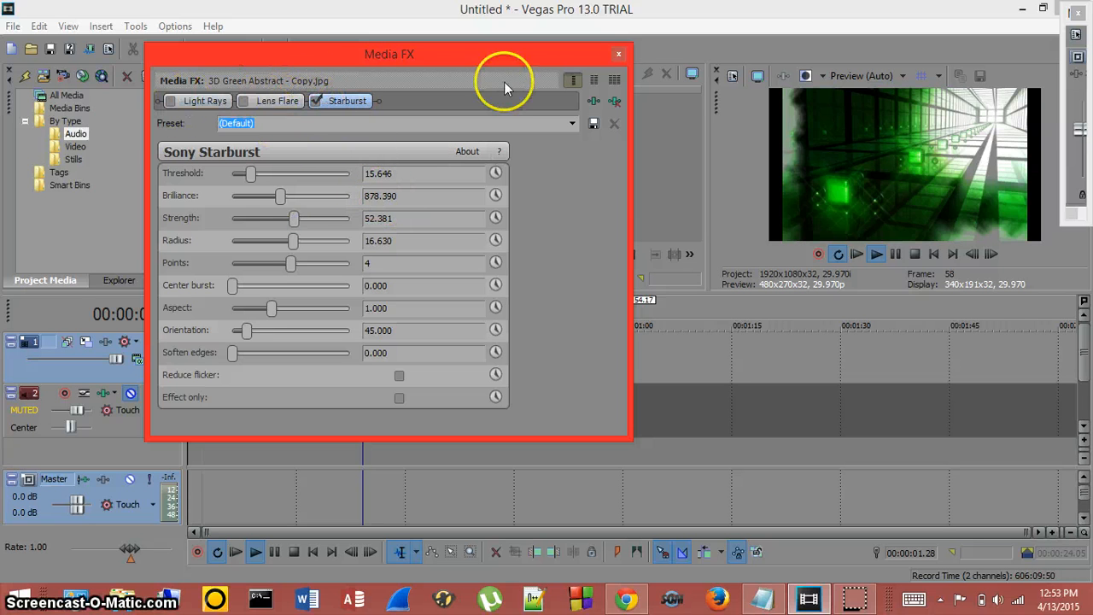
Browse the Sony Blur, HitFilm, GPU Accelerated, Filter Packages and 32-bit floating point plug-in folders, and leave the chooser without adding an effect.
left_click(594, 101)
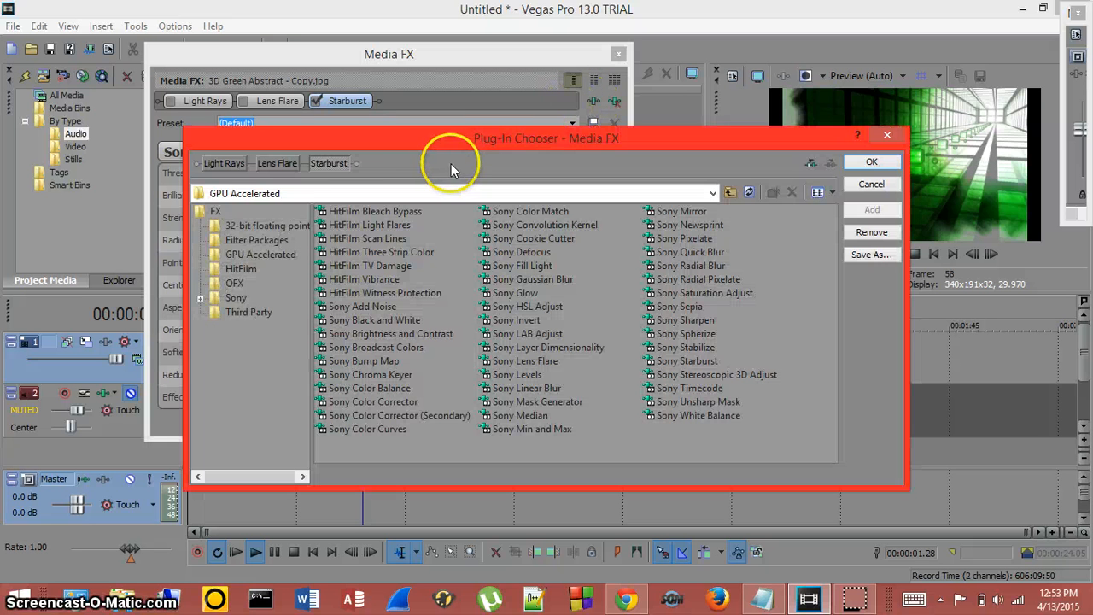
left_click(199, 299)
left_click(248, 312)
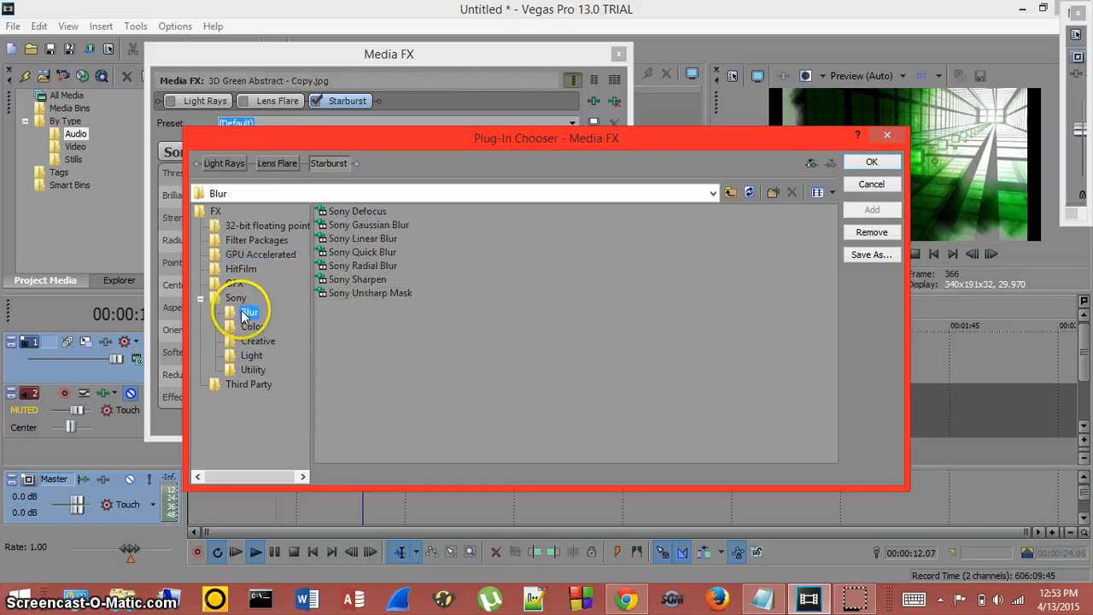
left_click(249, 268)
left_click(258, 254)
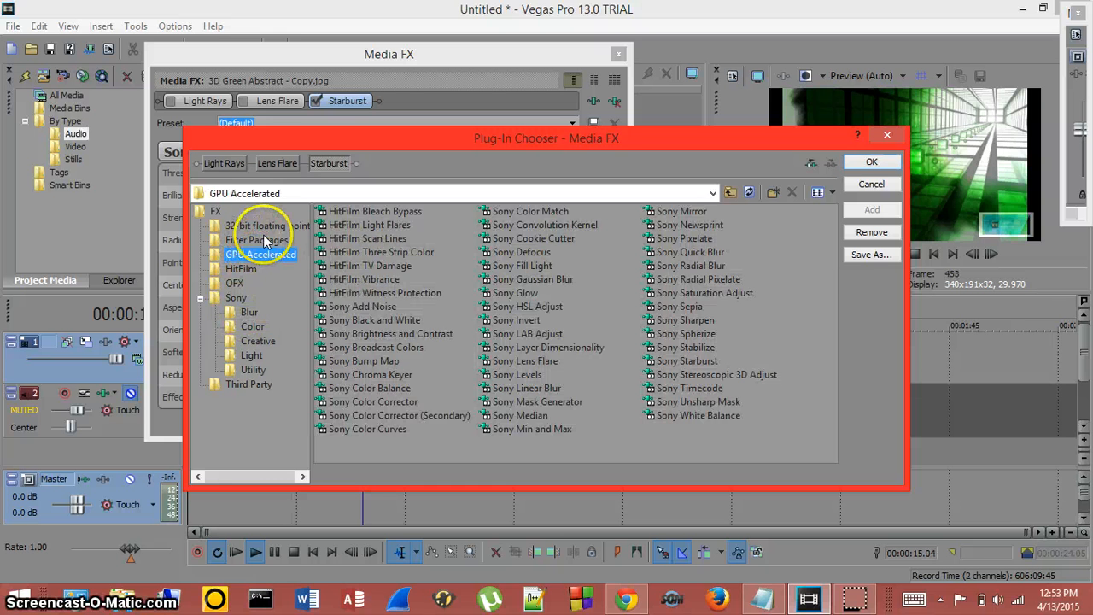
left_click(258, 240)
left_click(265, 227)
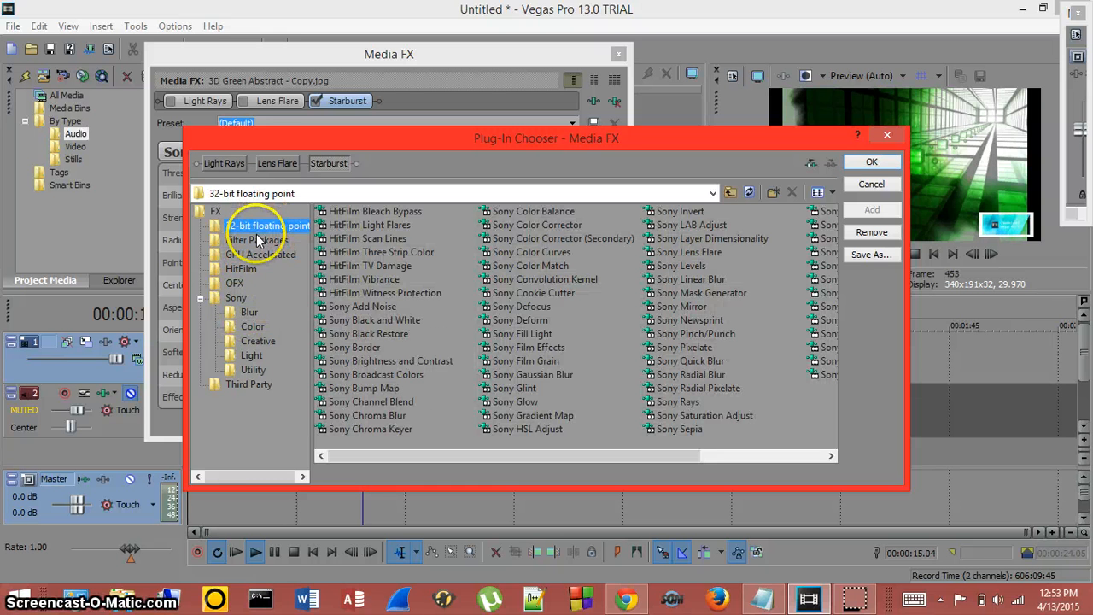
left_click(258, 240)
left_click(267, 226)
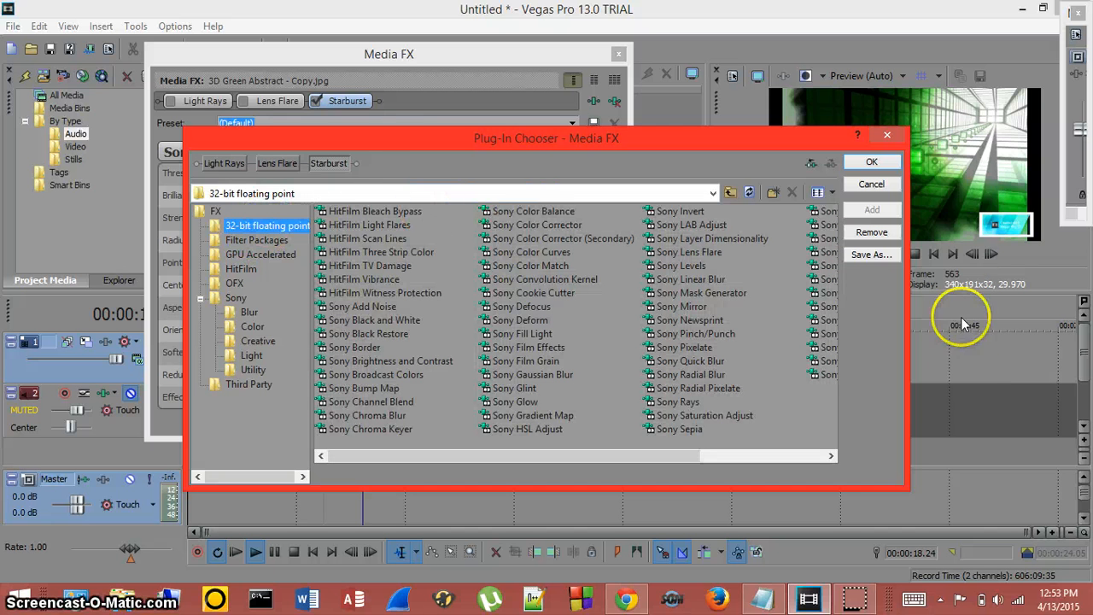
left_click(886, 180)
left_click_drag(475, 47, 517, 35)
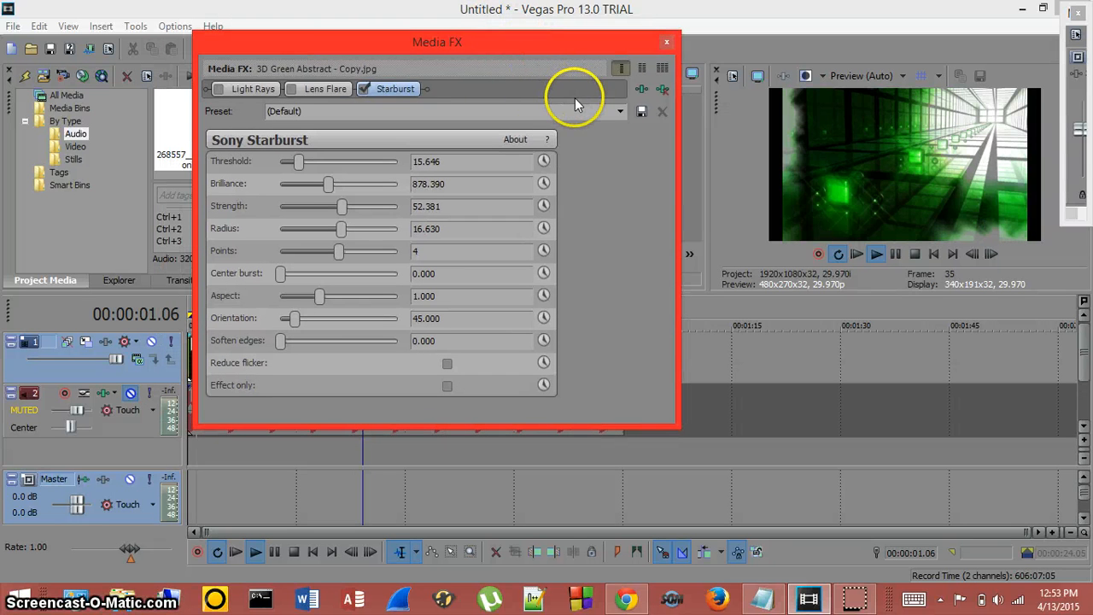